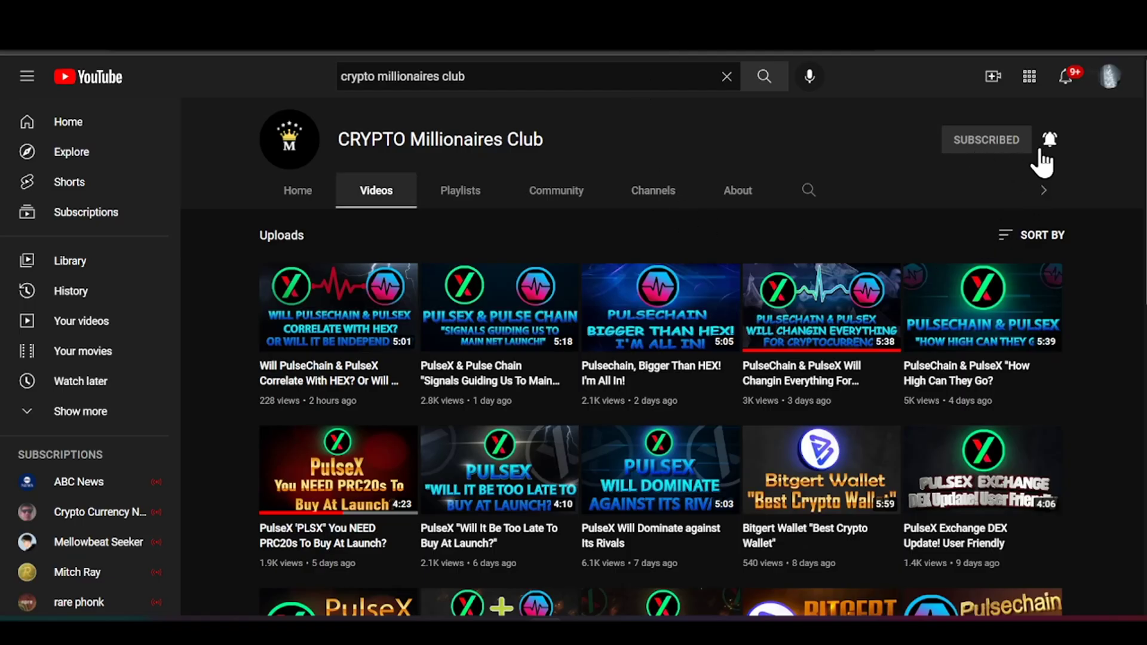
Browse PulseX's full list of supported wallets, then dismiss it without connecting.
scroll(971, 274, "down", 4)
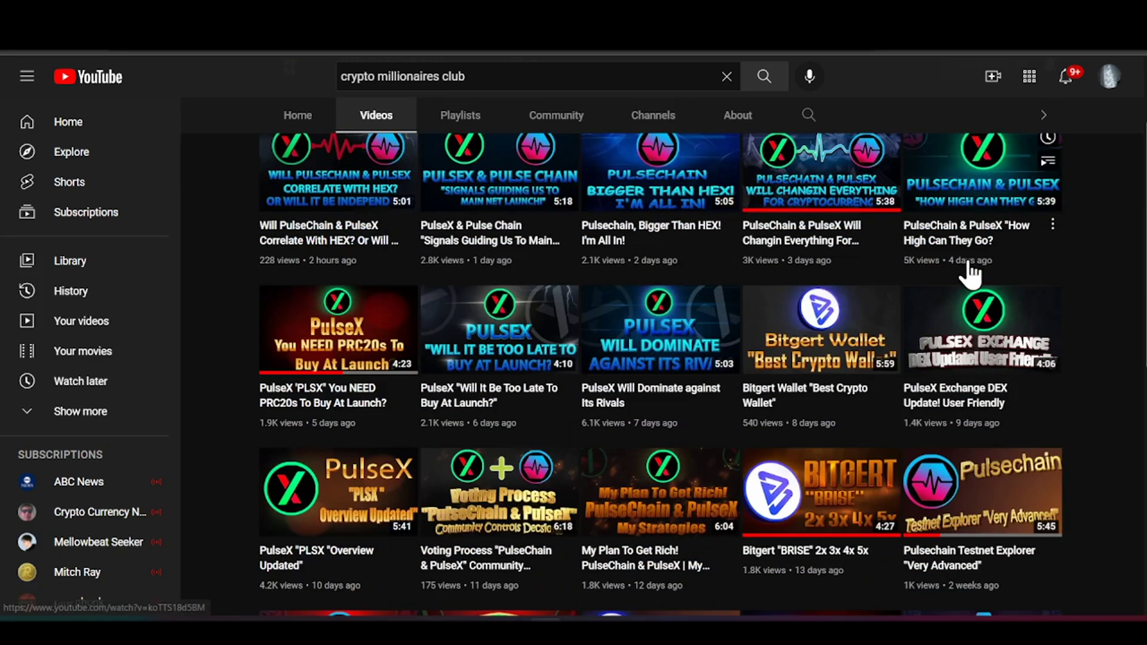
scroll(975, 267, "up", 4)
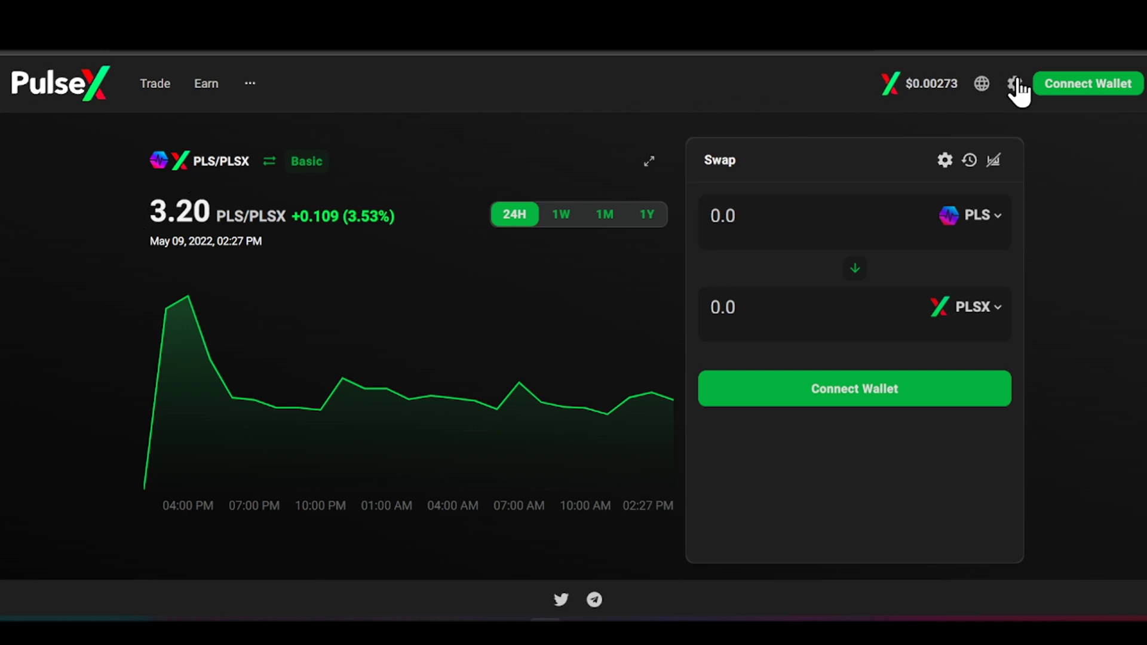
left_click(1093, 84)
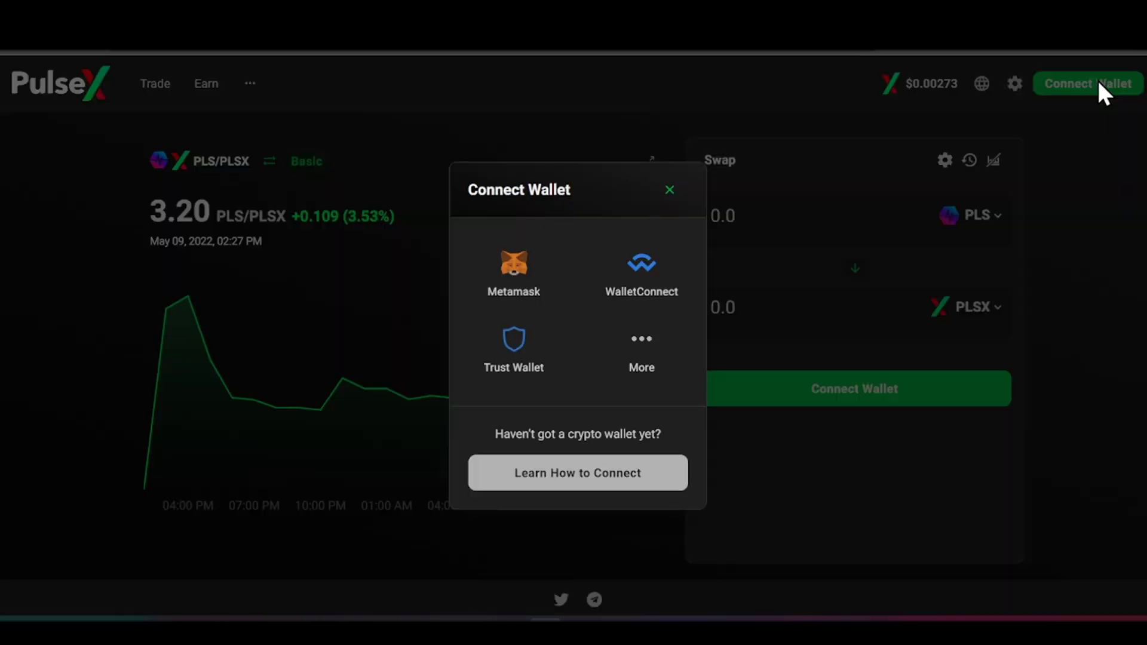
left_click(650, 344)
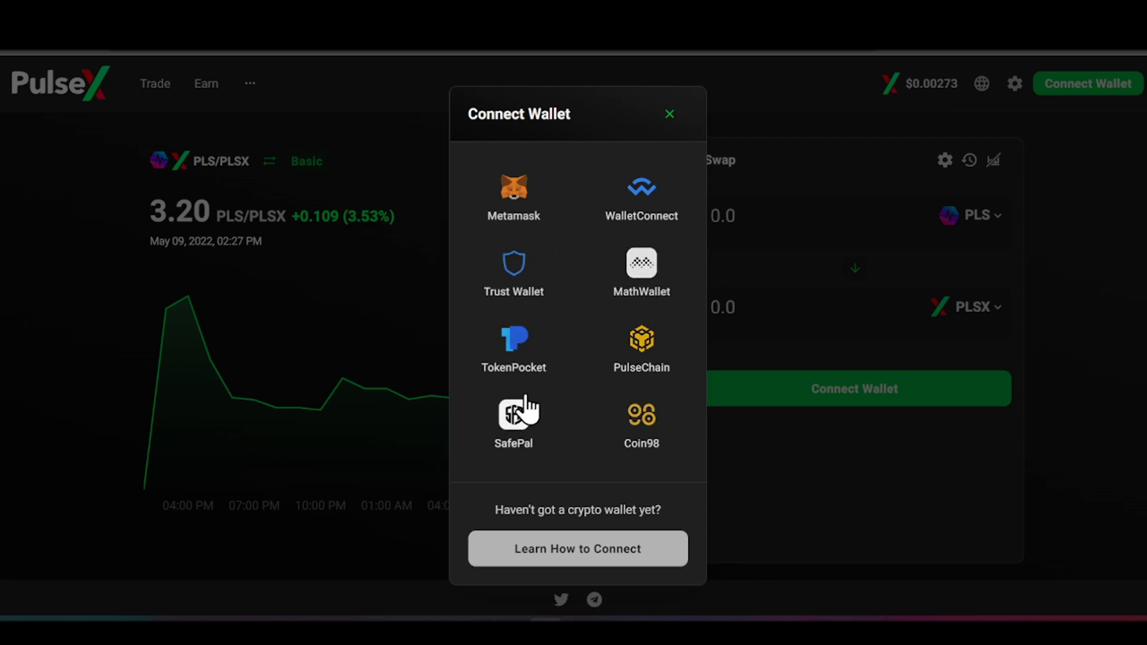
left_click(669, 114)
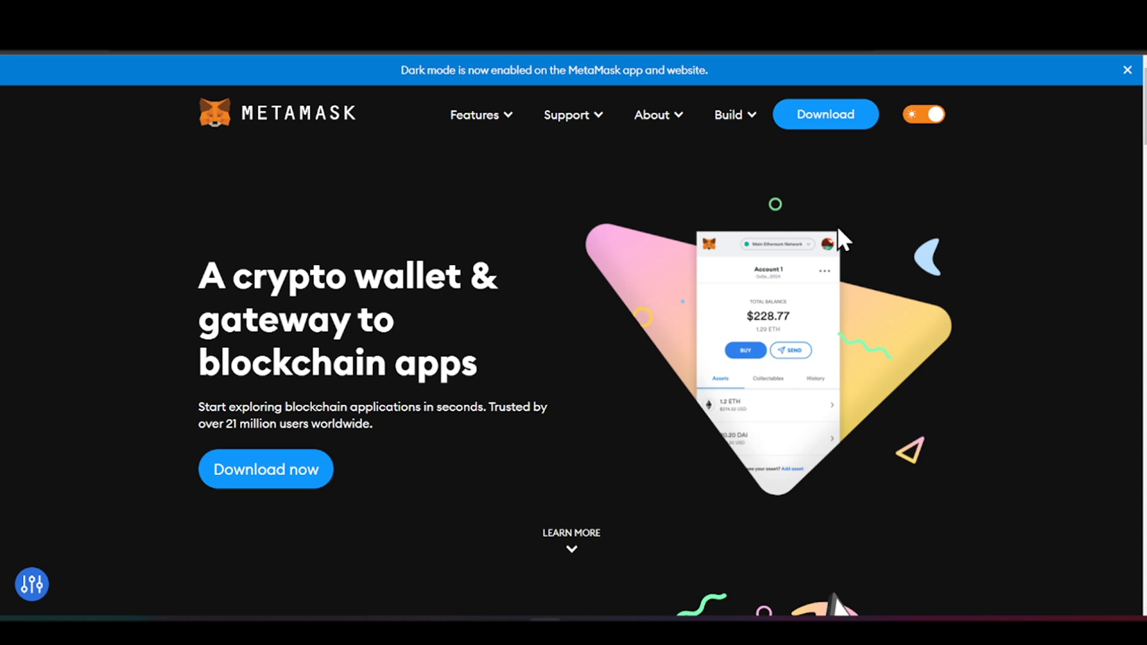
From MetaMask's download page, reach the MetaMask for Edge add-on listing.
left_click(838, 121)
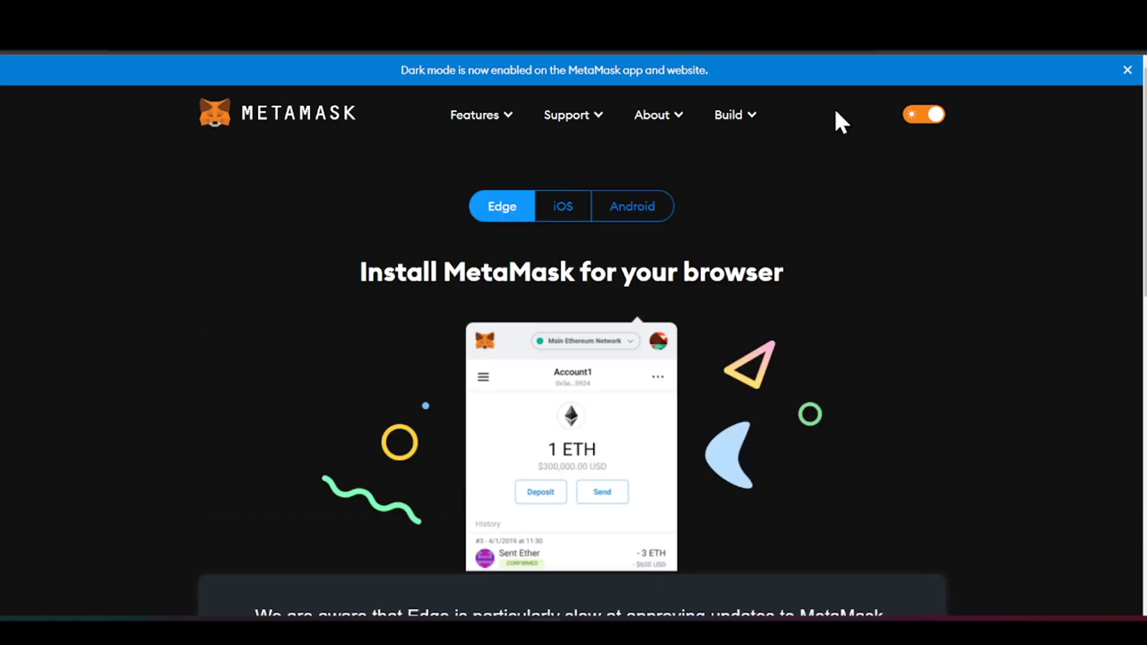
scroll(987, 273, "down", 1)
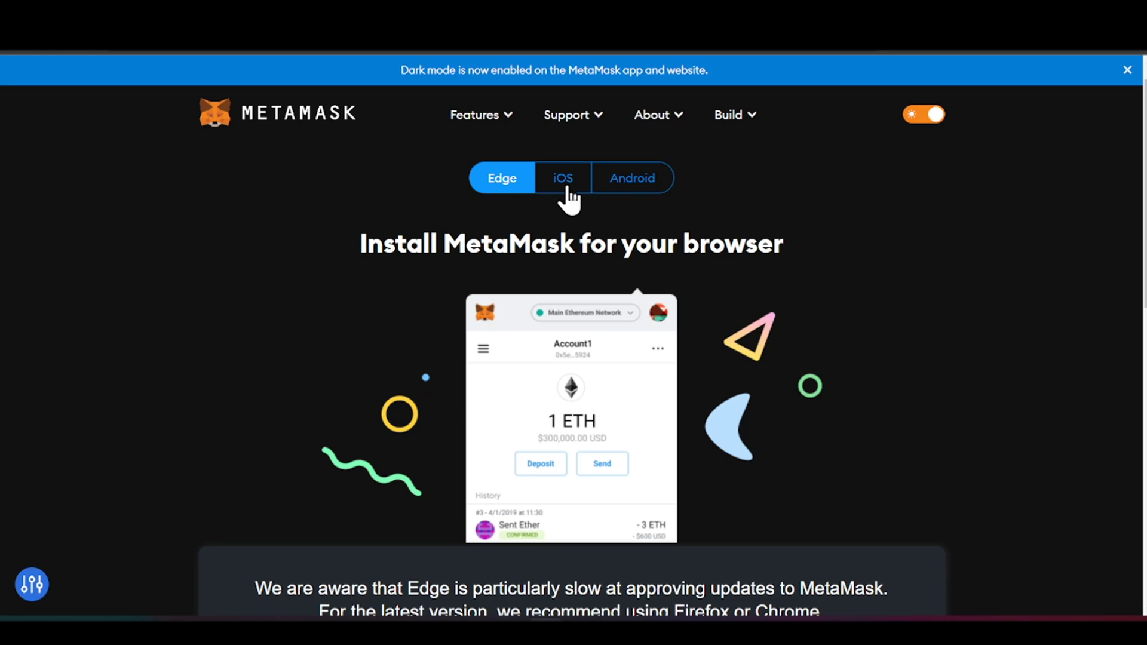
scroll(824, 227, "down", 2)
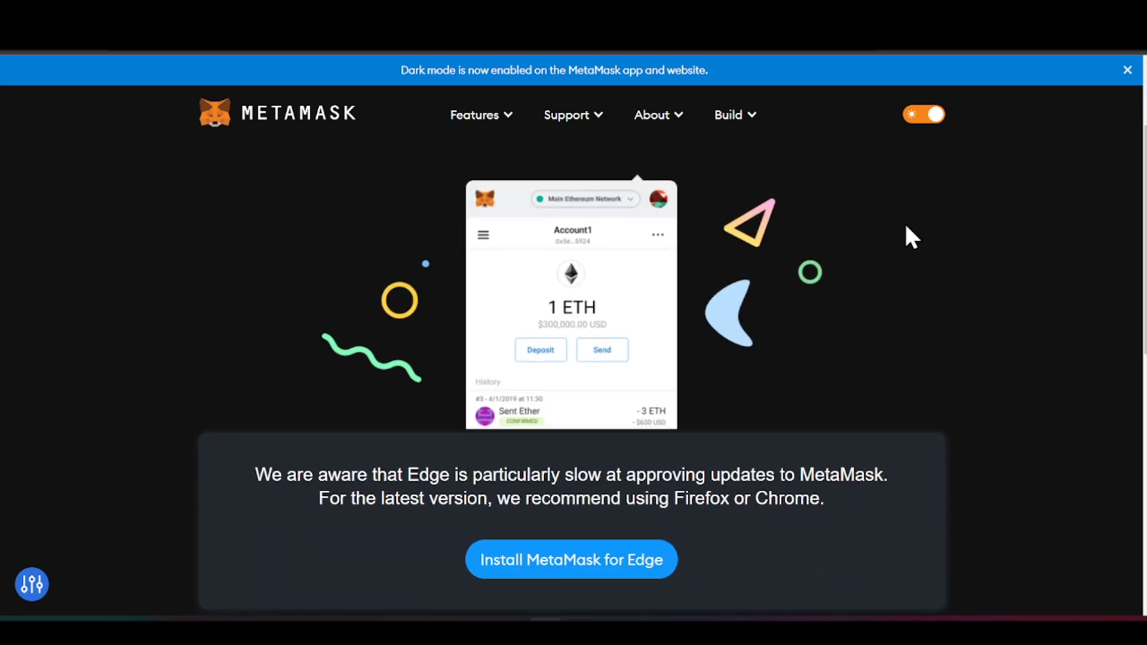
scroll(907, 230, "down", 1)
scroll(907, 233, "up", 4)
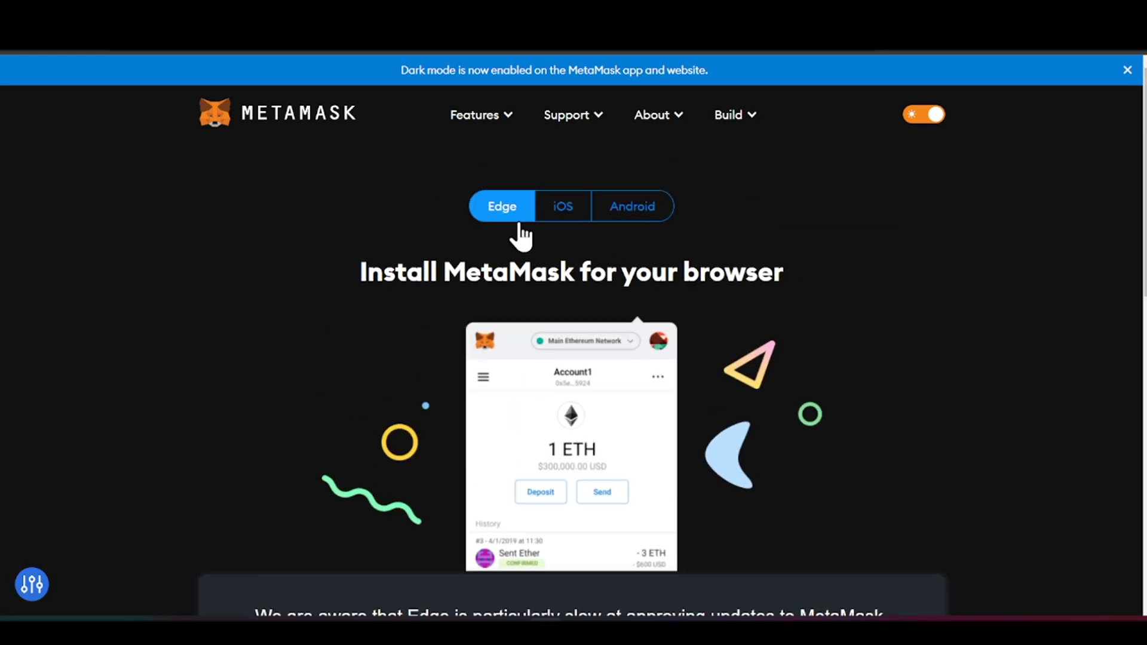
scroll(768, 242, "down", 6)
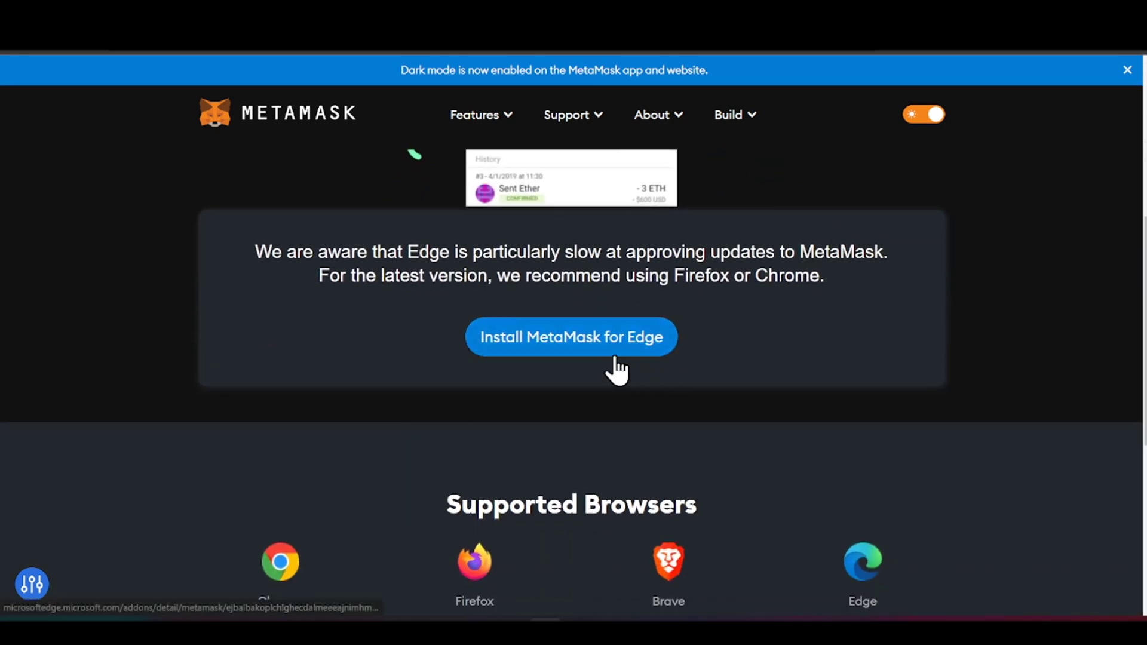
left_click(614, 355)
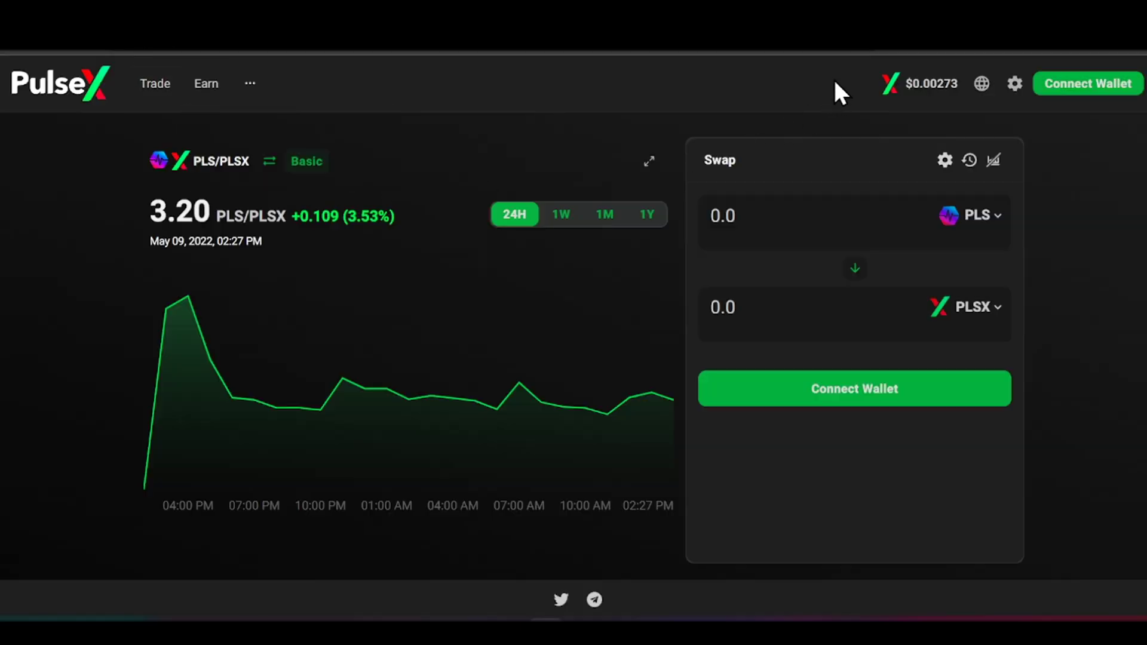
Unlock the MetaMask extension with the wallet password.
left_click(896, 49)
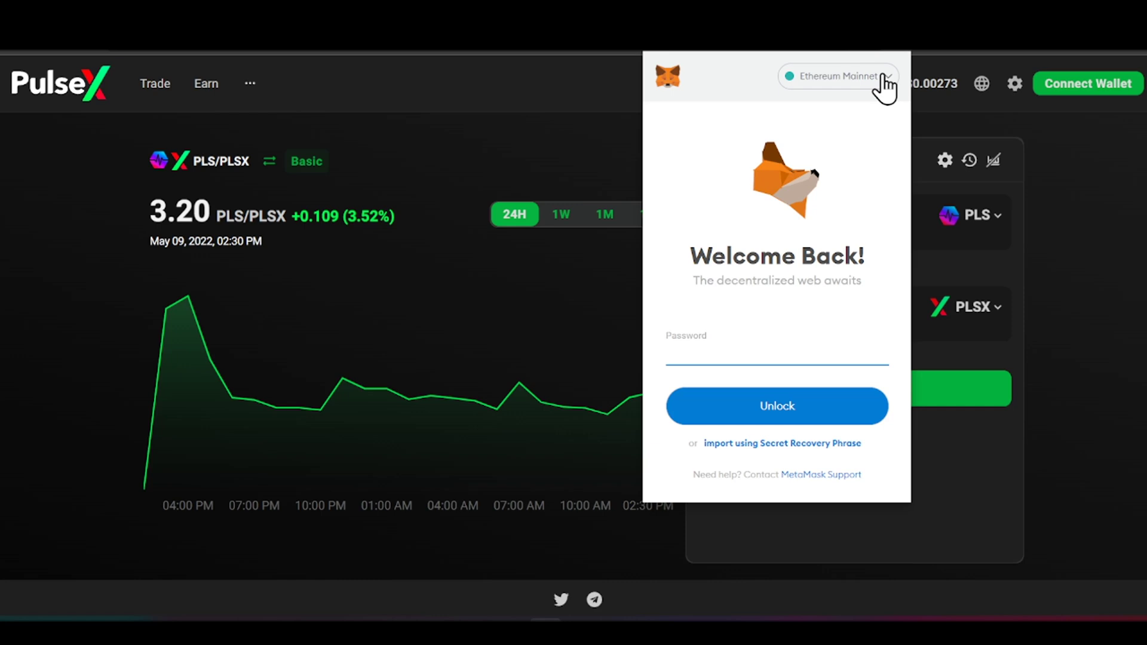
type("a*******")
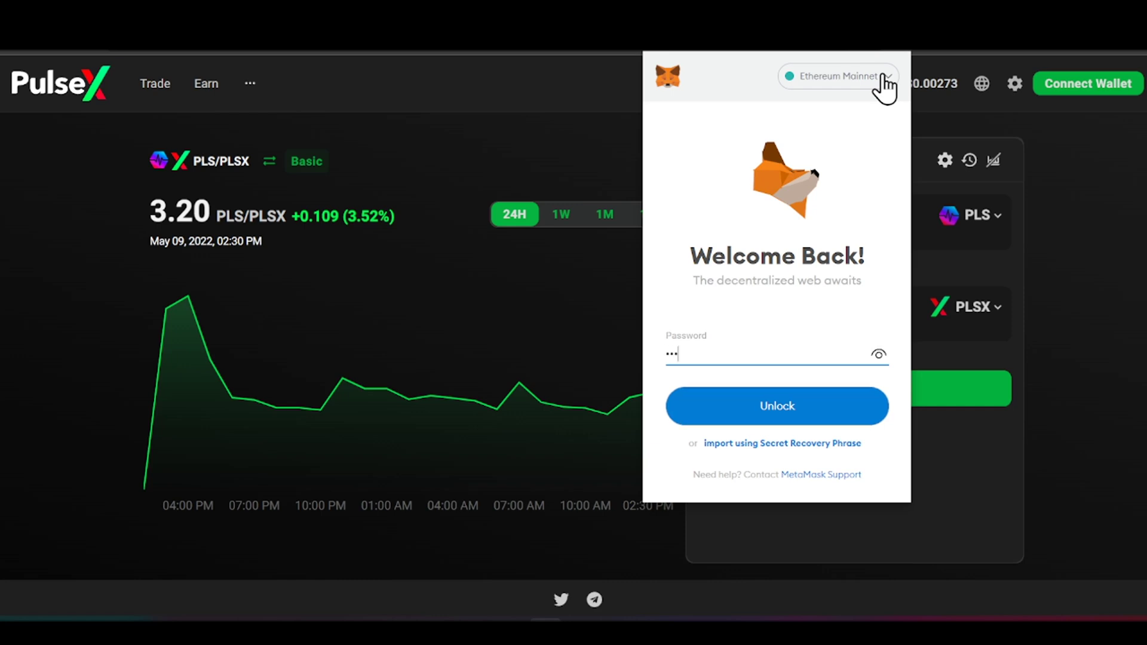
type("**")
key("Return")
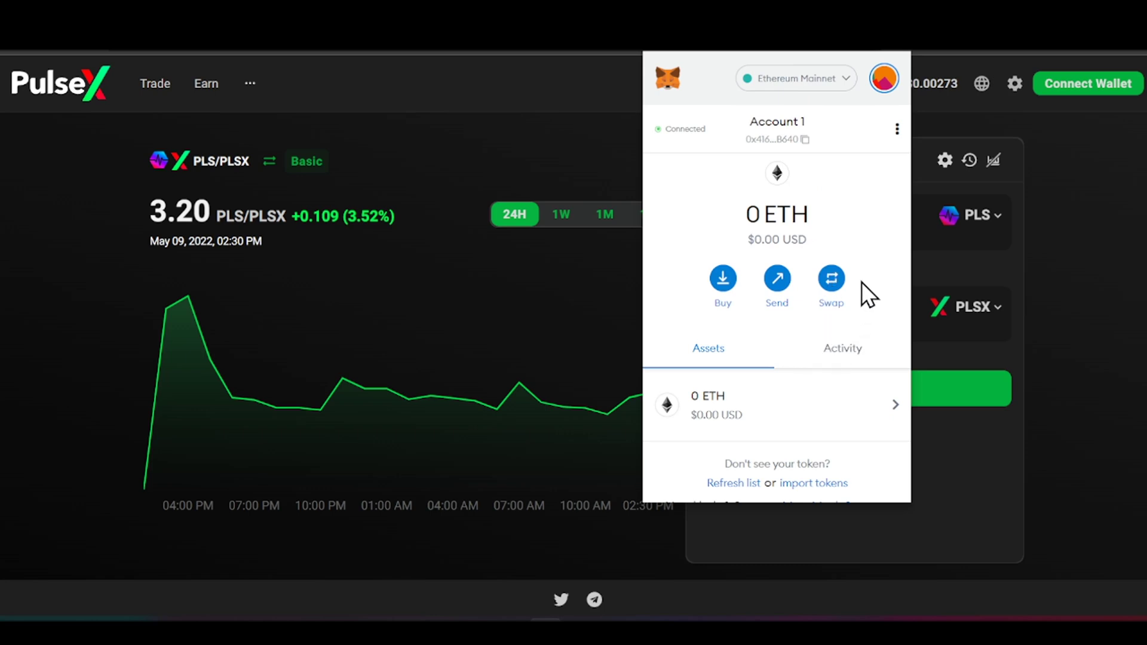
Switch MetaMask to PulseChain Testnet, then back to Ethereum Mainnet.
left_click(793, 88)
left_click(775, 253)
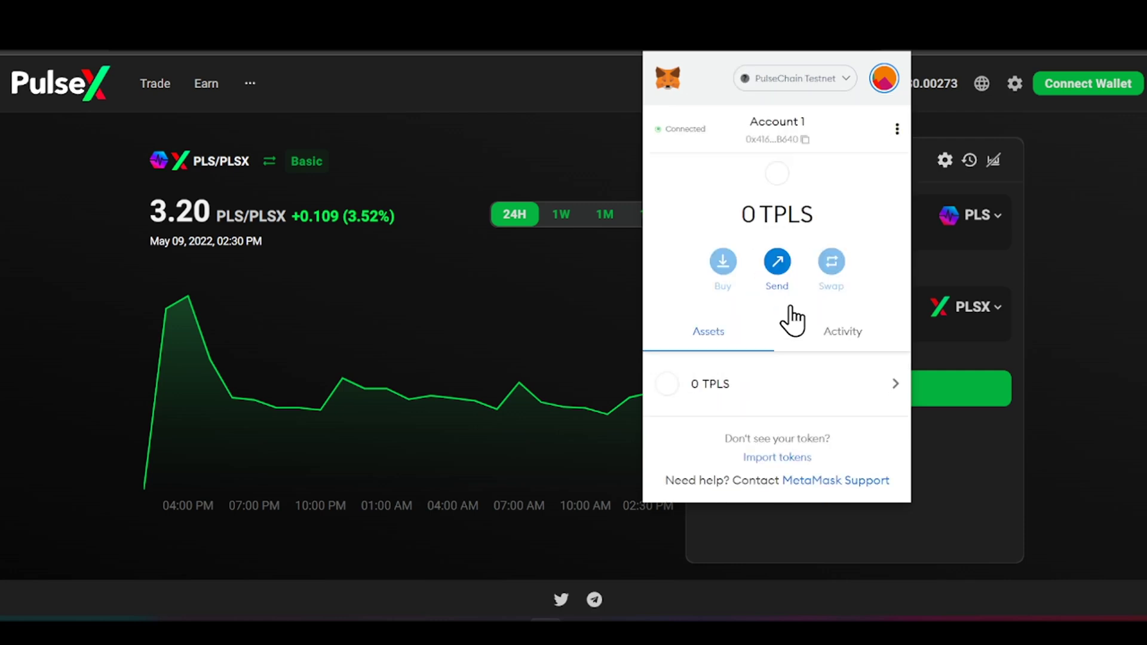
left_click(785, 88)
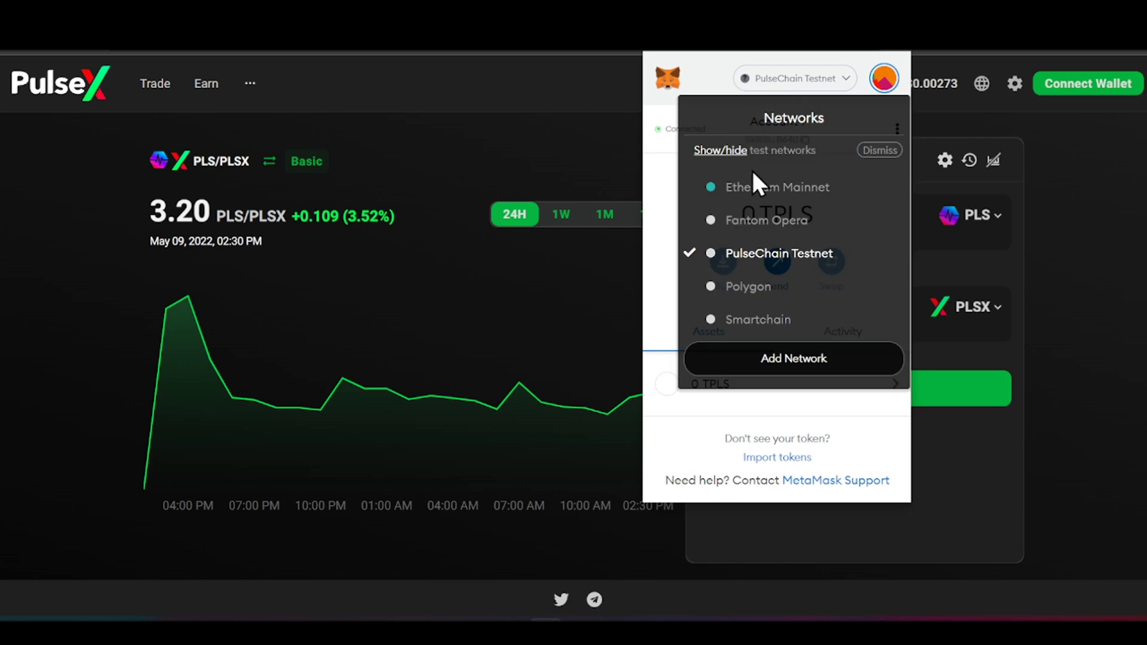
left_click(767, 189)
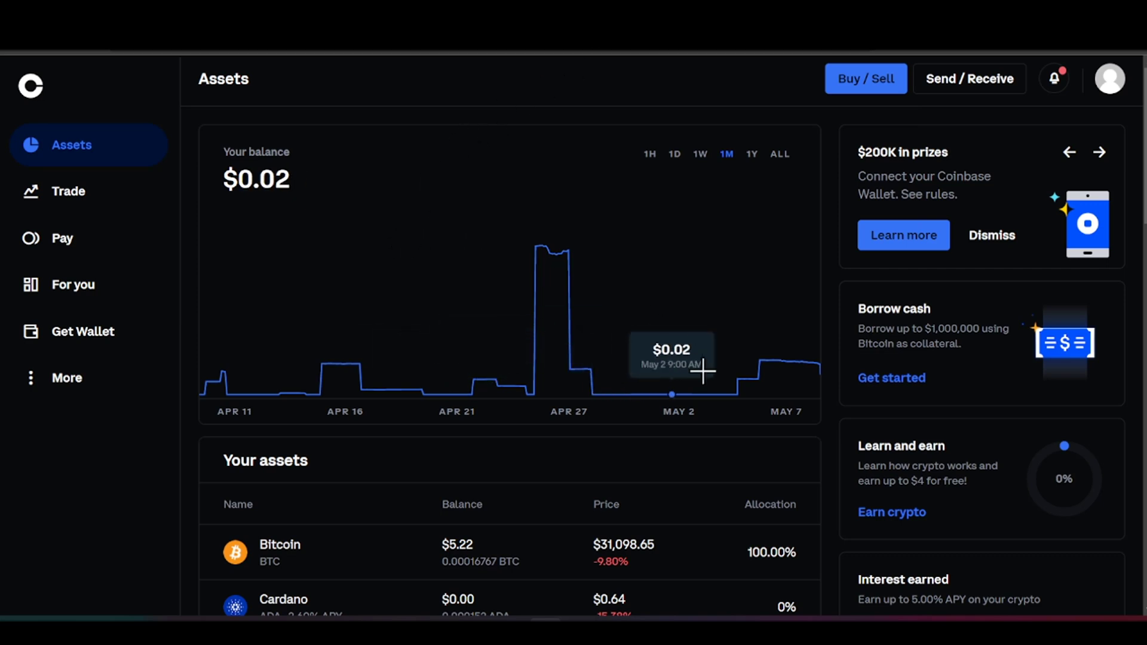
Buy $15 of Ethereum through Buy / Sell, receiving 0.00590941 ETH.
left_click(860, 102)
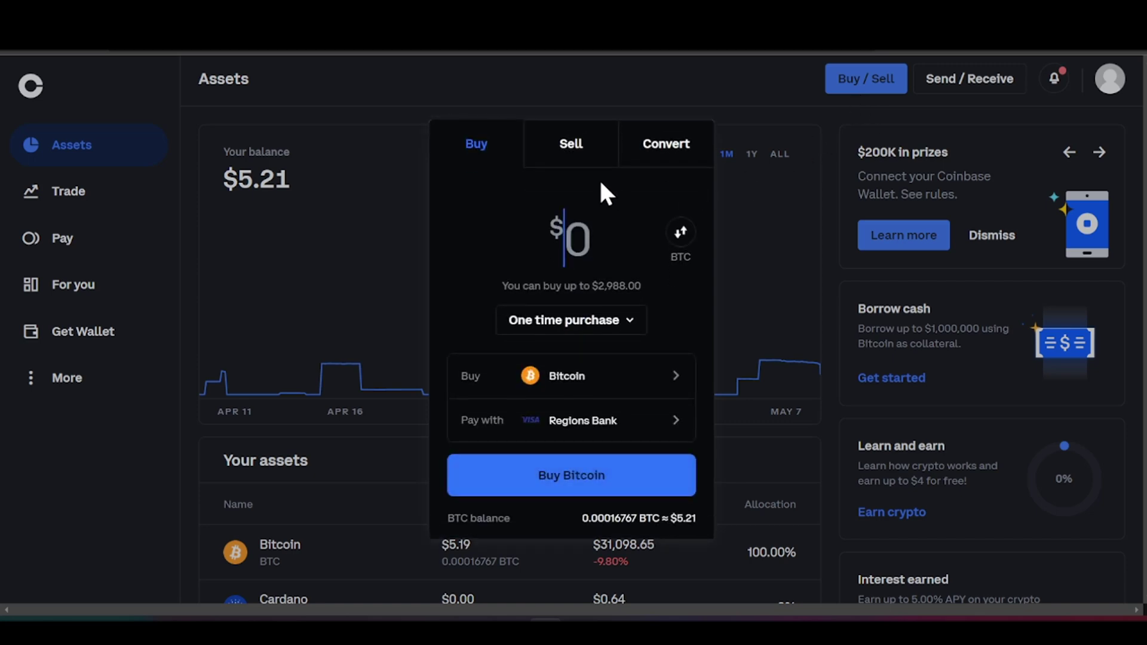
left_click(611, 385)
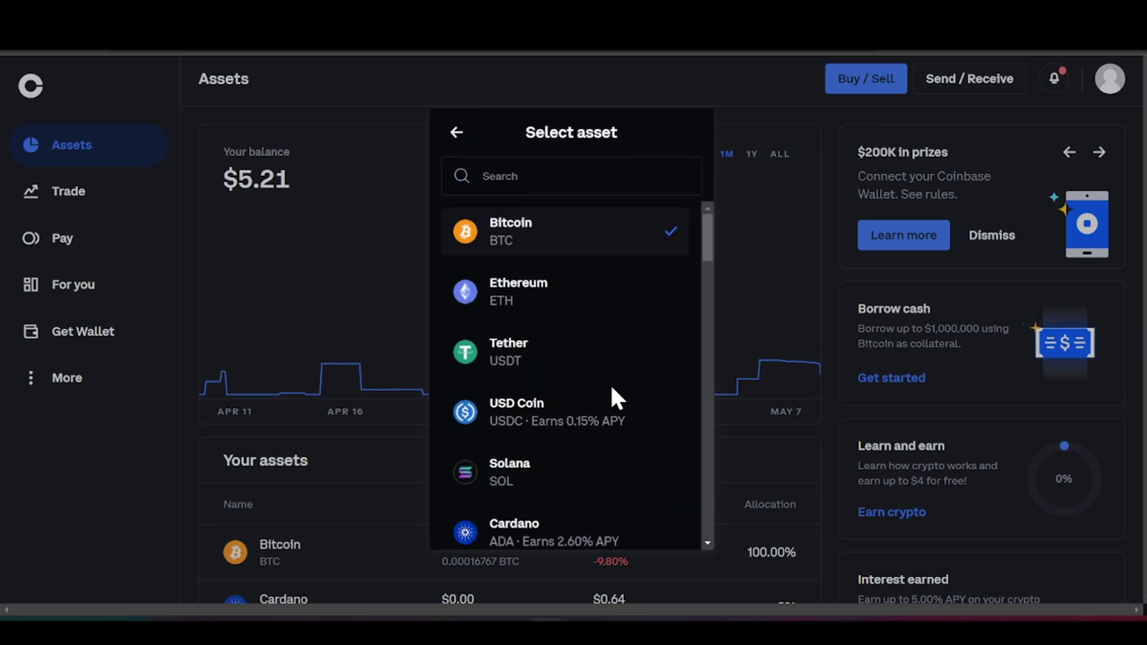
left_click(515, 313)
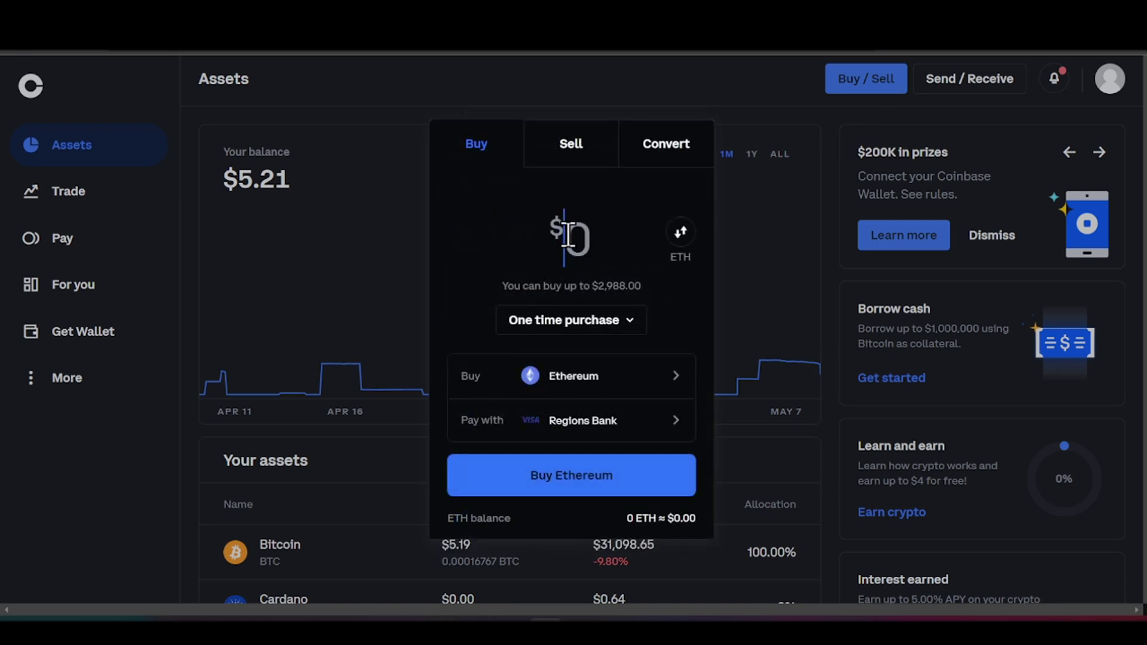
type("1")
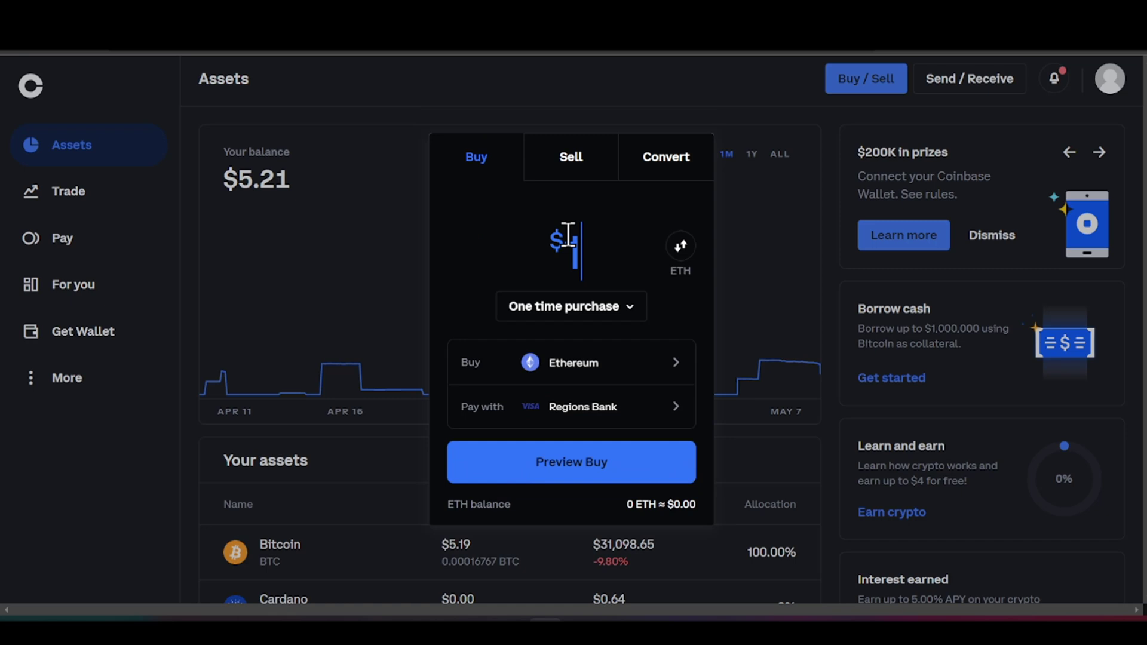
type("5")
left_click(633, 464)
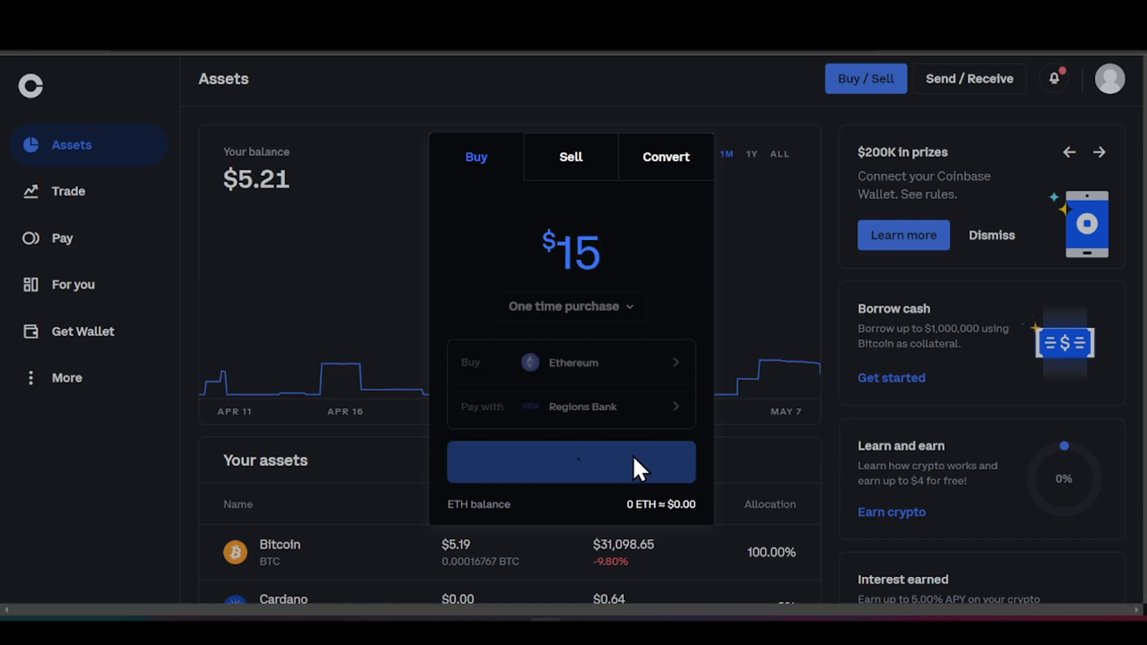
left_click(633, 460)
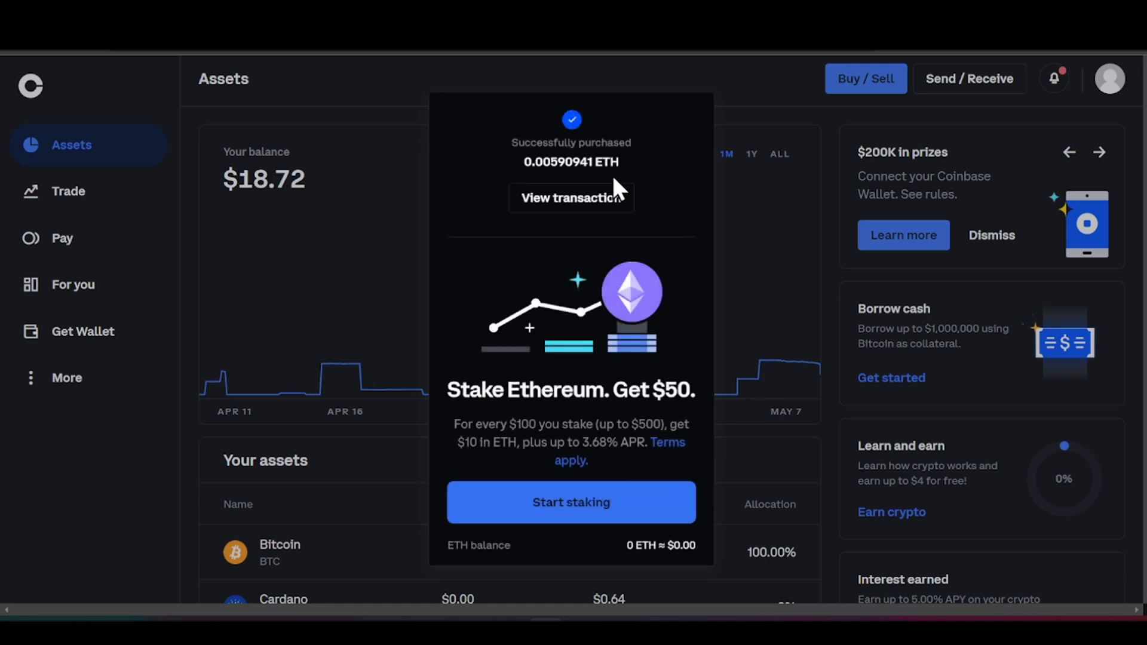
left_click(789, 230)
scroll(792, 306, "down", 1)
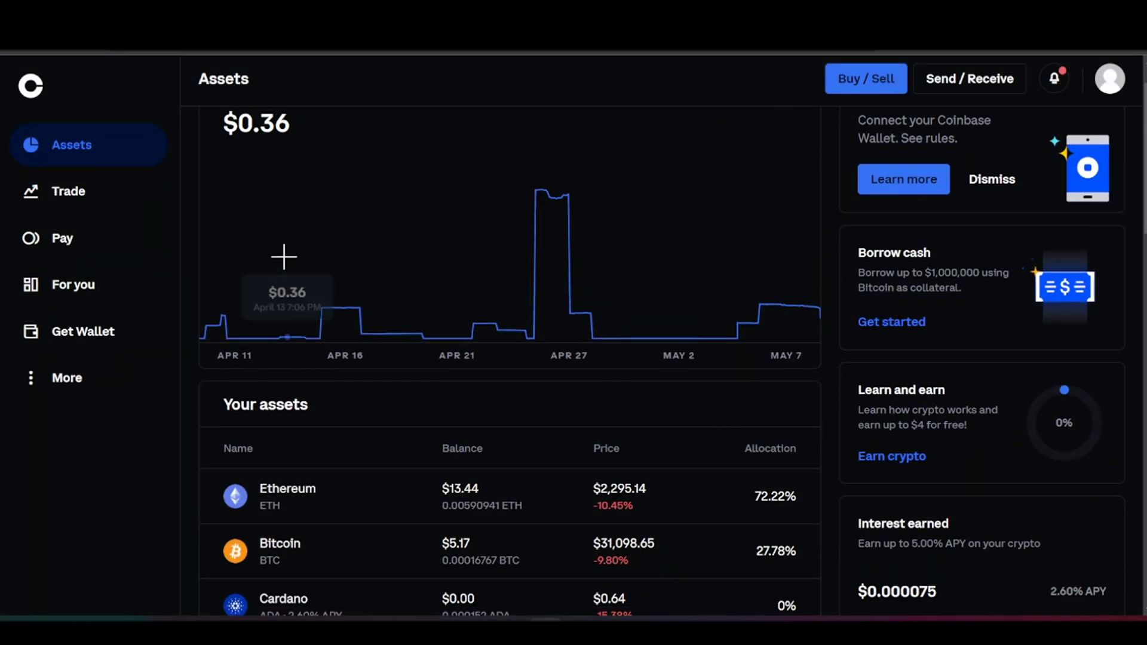
Open Coinbase's Ethereum wallet with its 0.00590941 ETH balance and briefly check the MetaMask account.
left_click(308, 502)
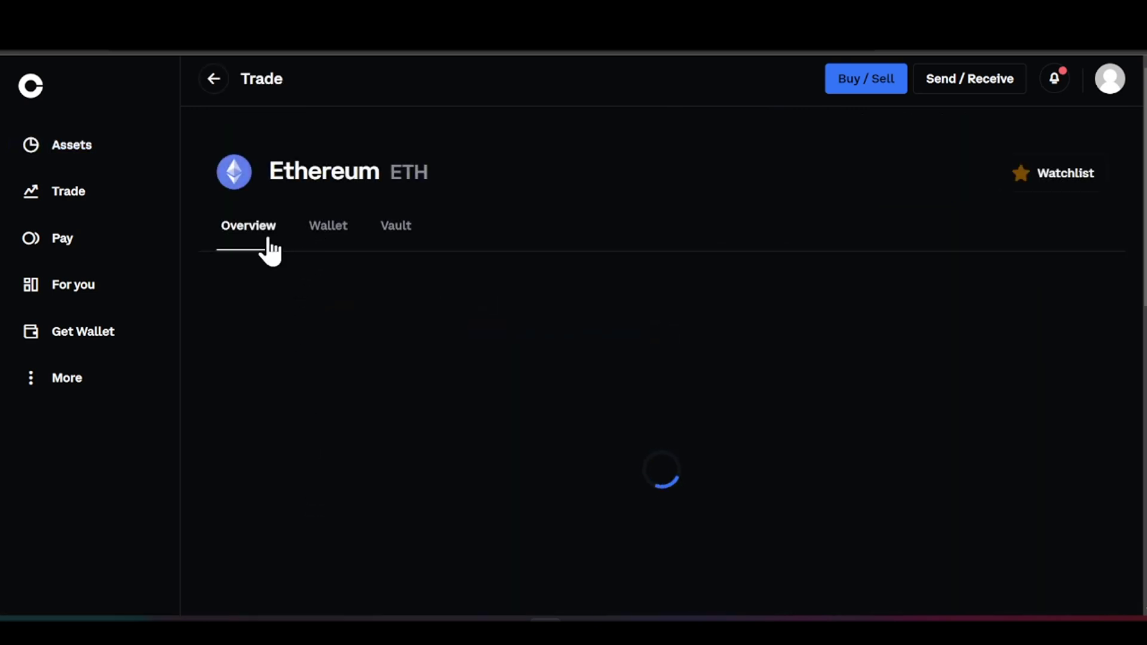
left_click(325, 230)
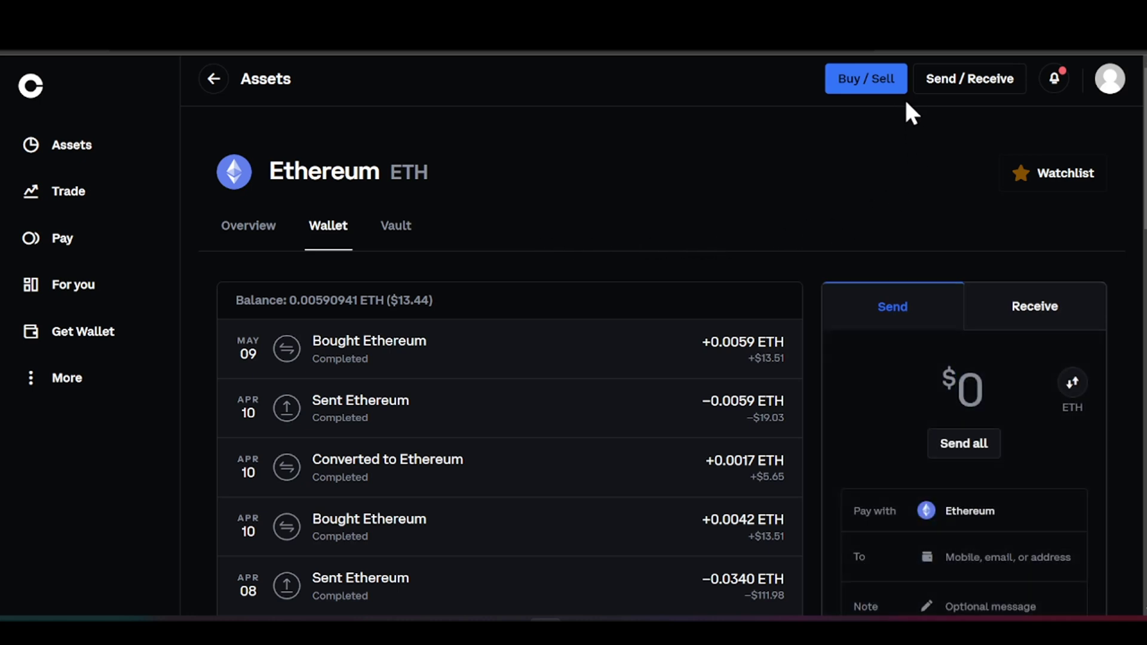
left_click(901, 47)
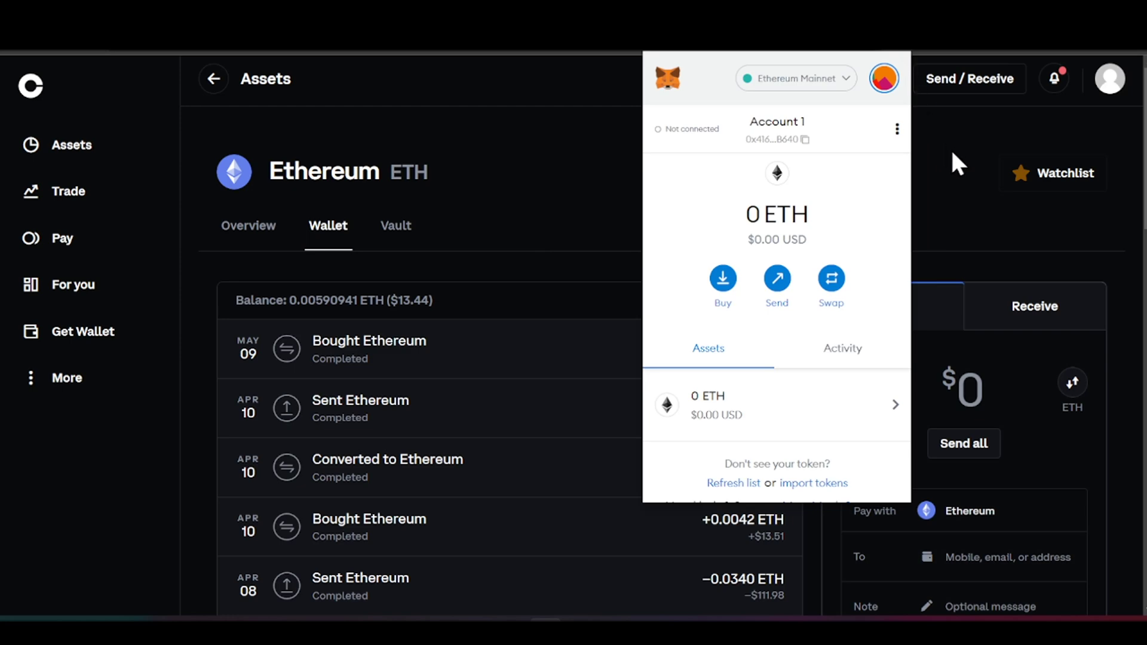
left_click(953, 151)
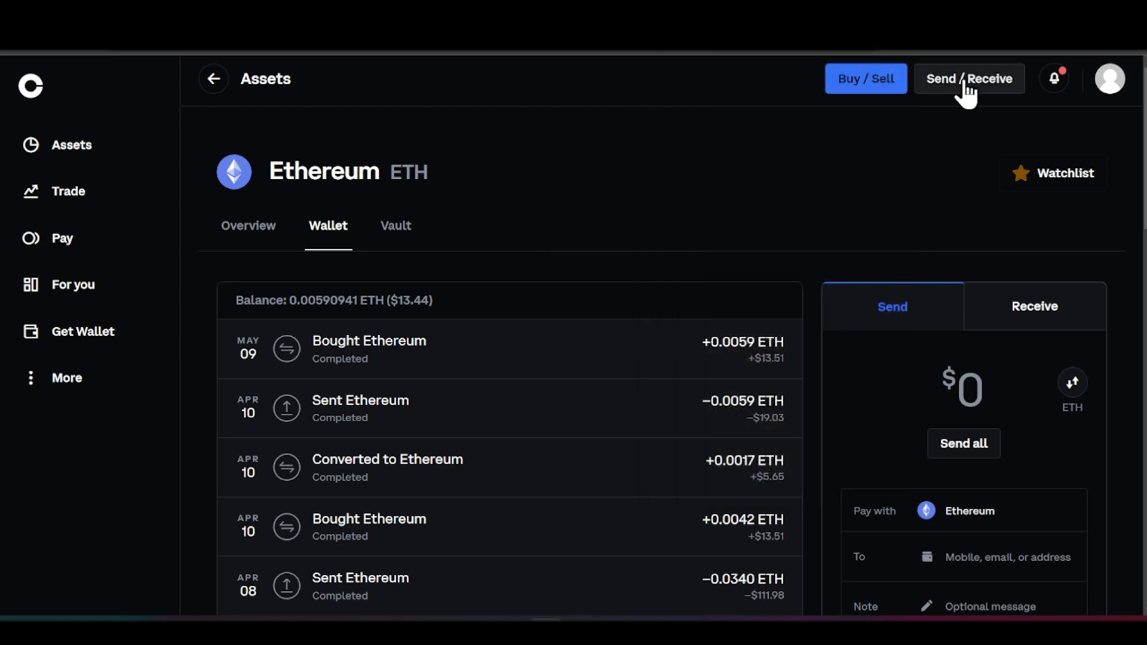
Send the whole $13.44 ETH balance, pasting the copied MetaMask account address as recipient.
left_click(964, 81)
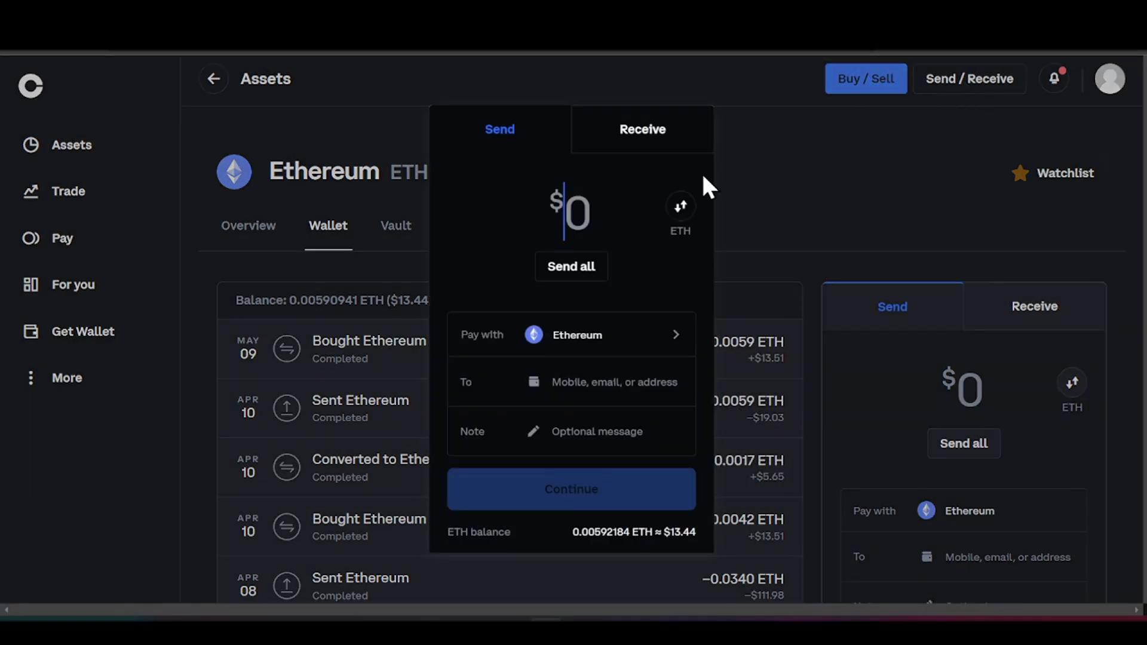
left_click(583, 281)
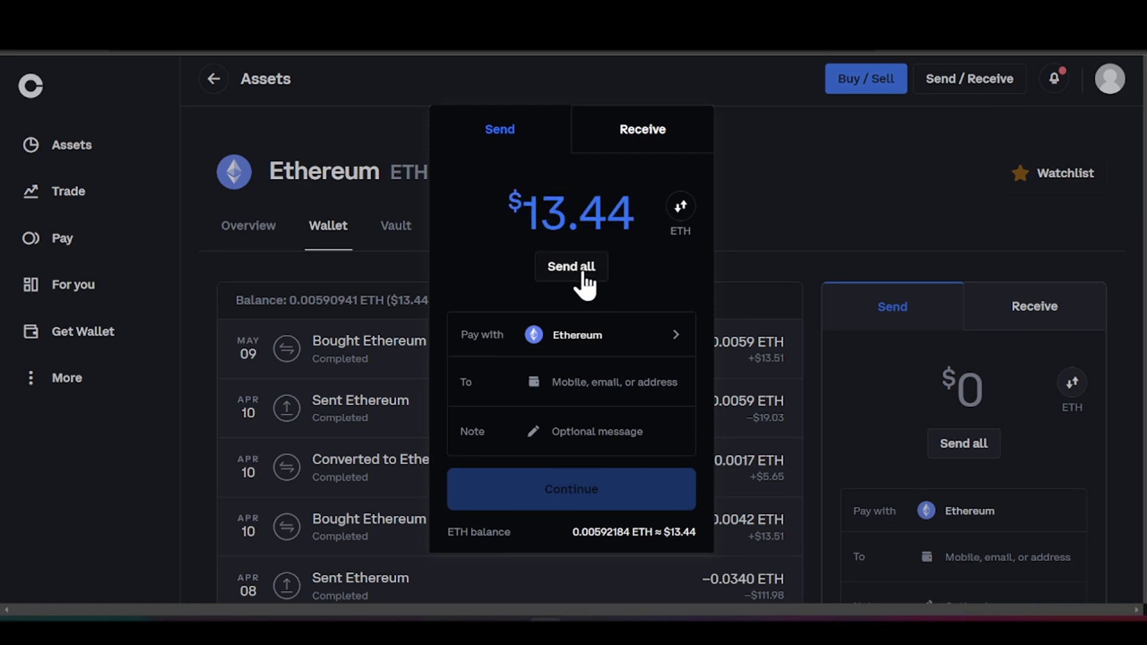
left_click(899, 51)
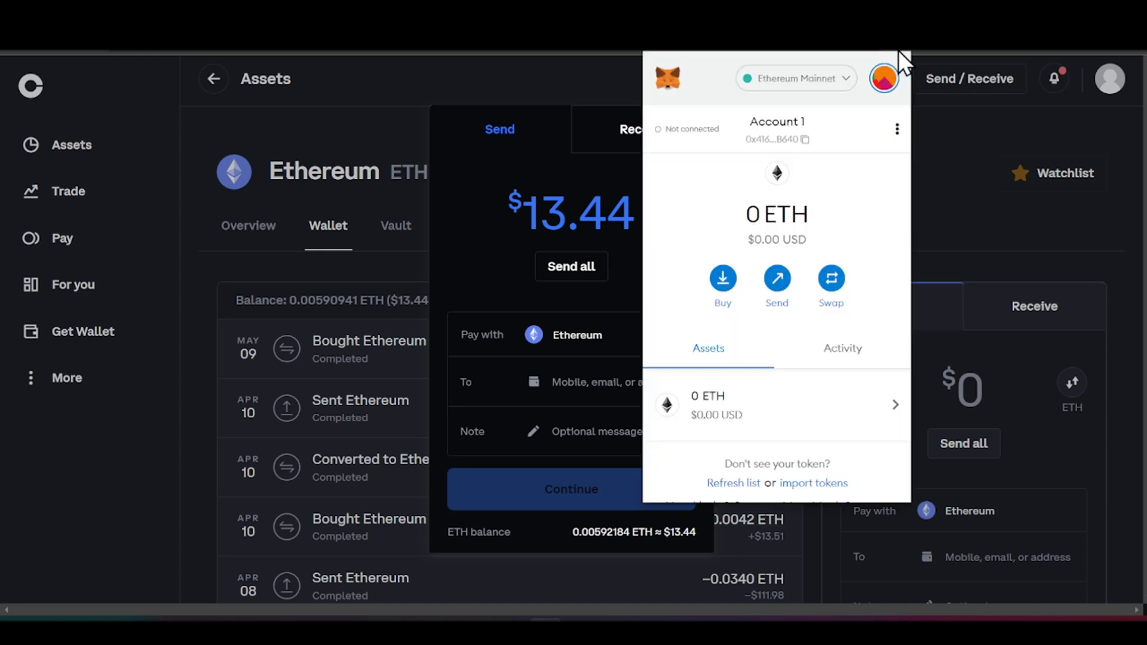
left_click(809, 147)
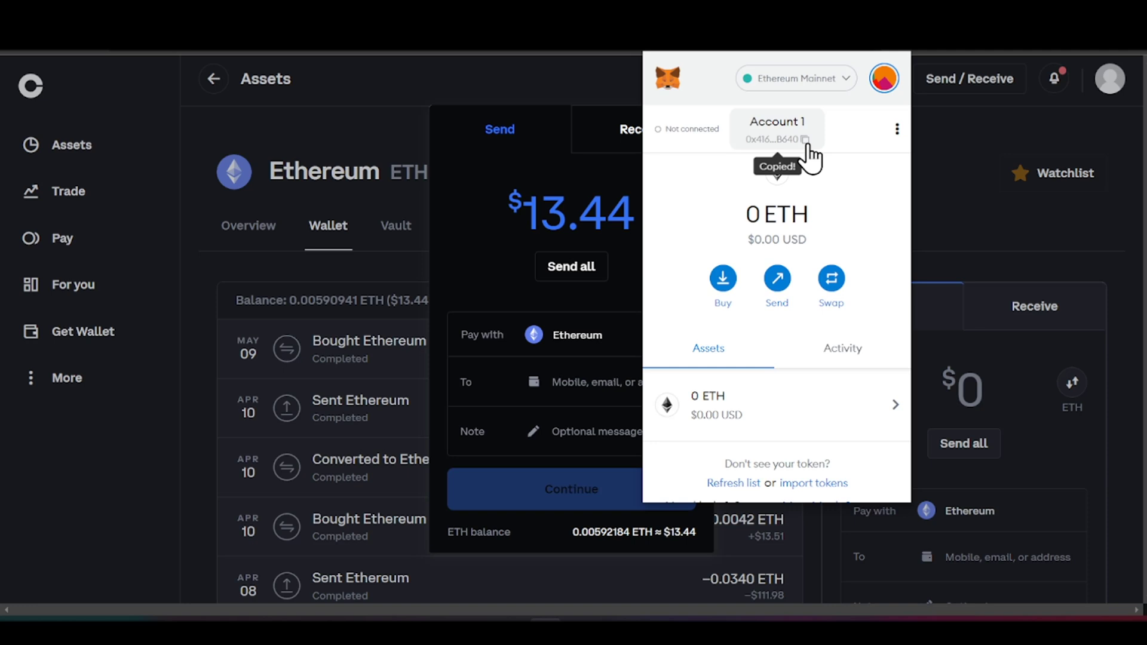
left_click(580, 383)
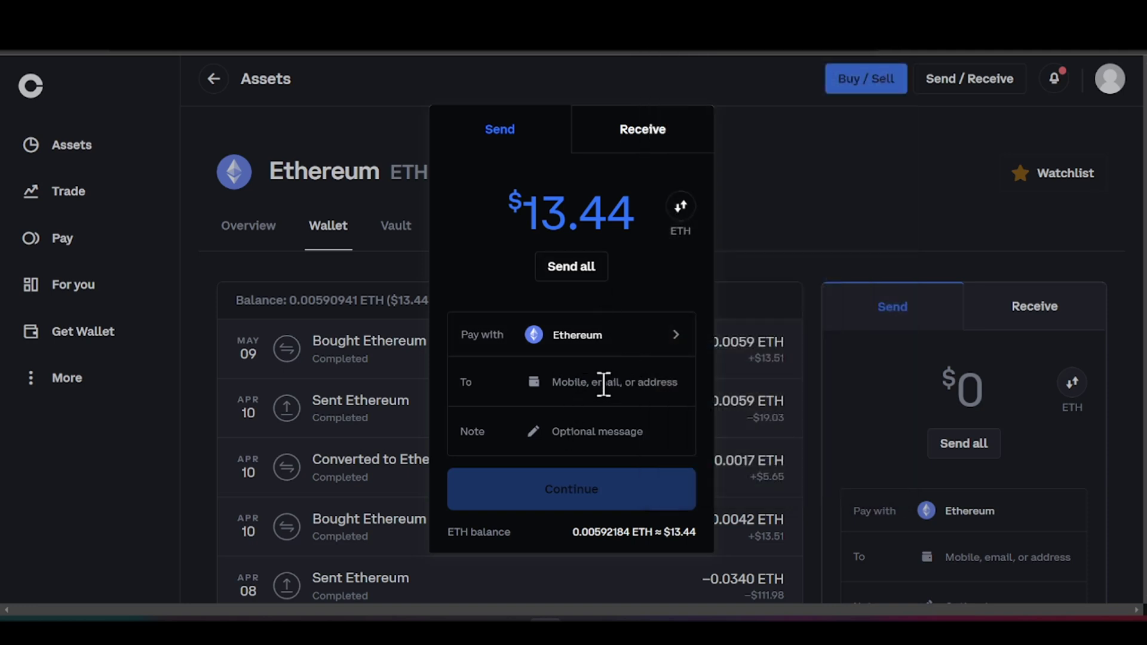
right_click(603, 382)
left_click(655, 367)
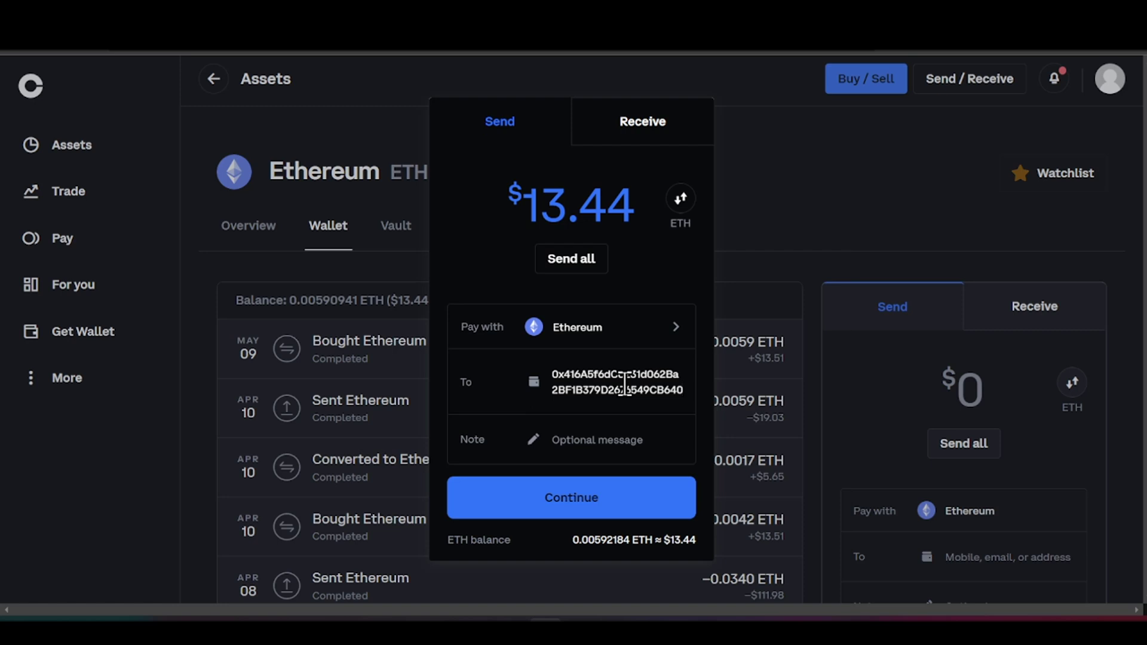
Add the note 'MetaMask', review the 0.001596 ETH network fee, and submit the transfer.
left_click(597, 442)
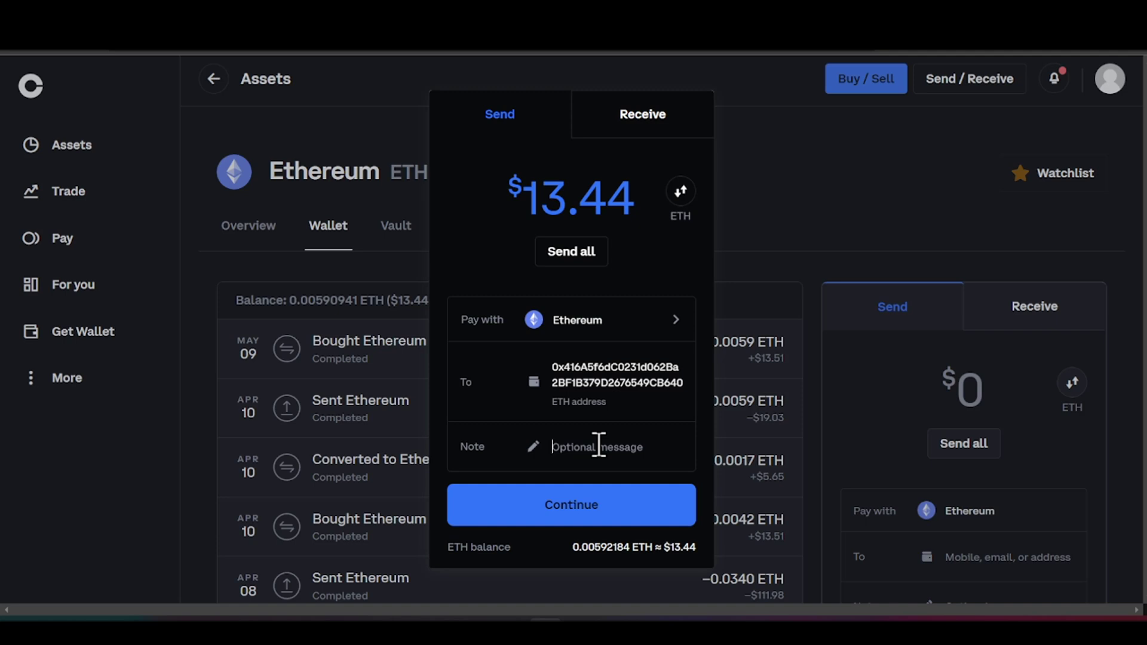
type("MetaMask")
left_click(631, 512)
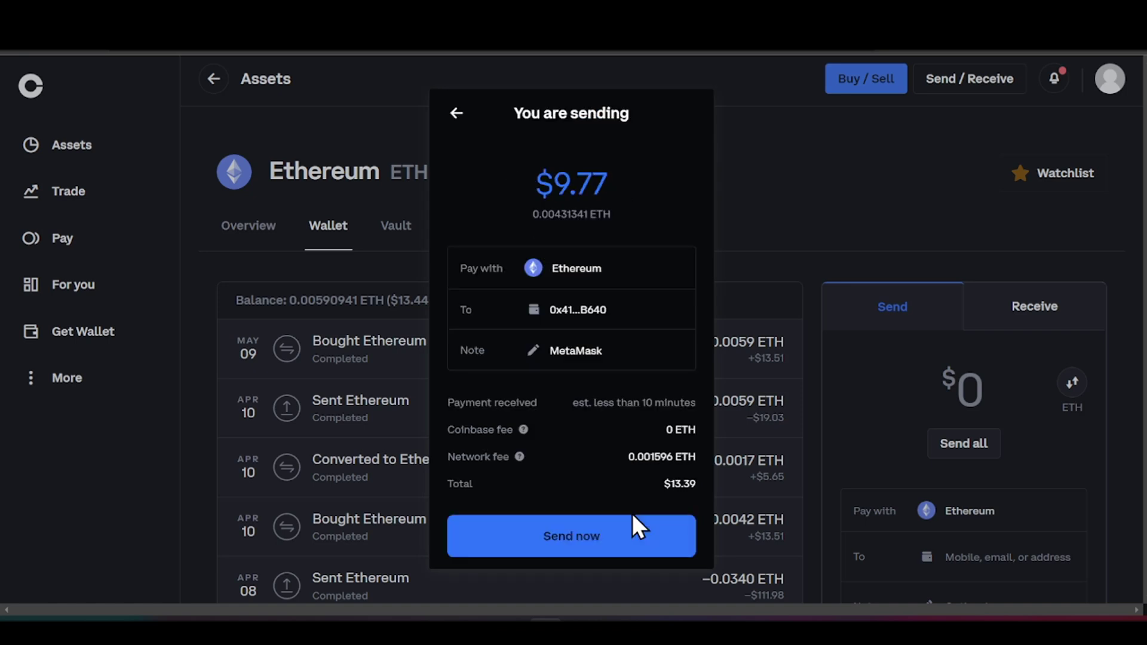
left_click(627, 531)
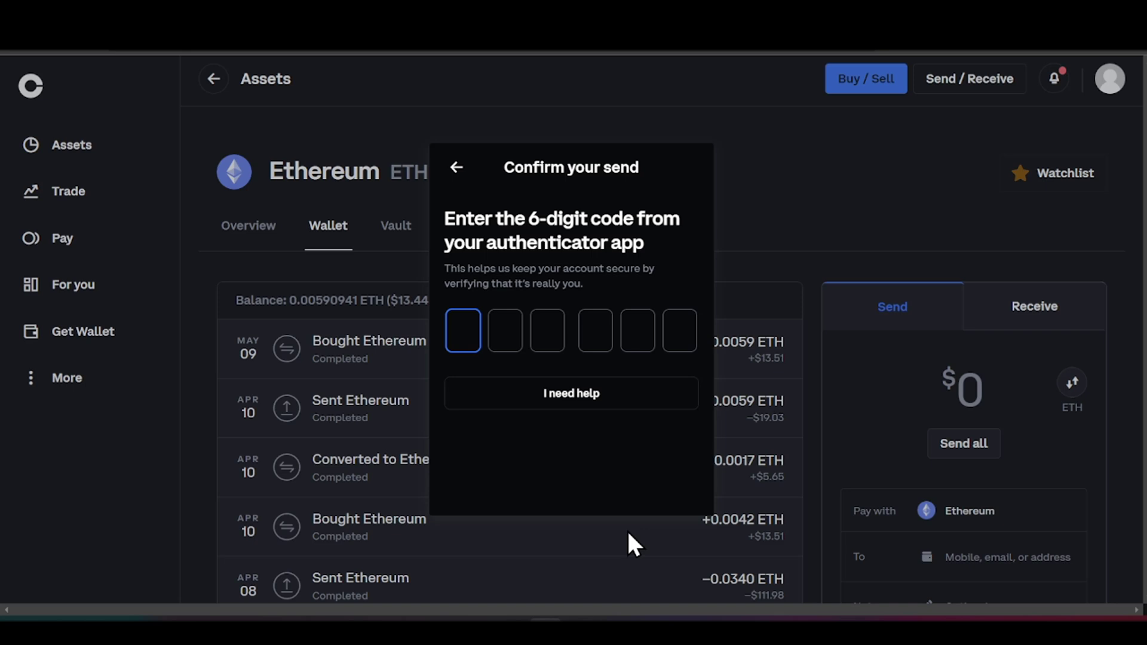
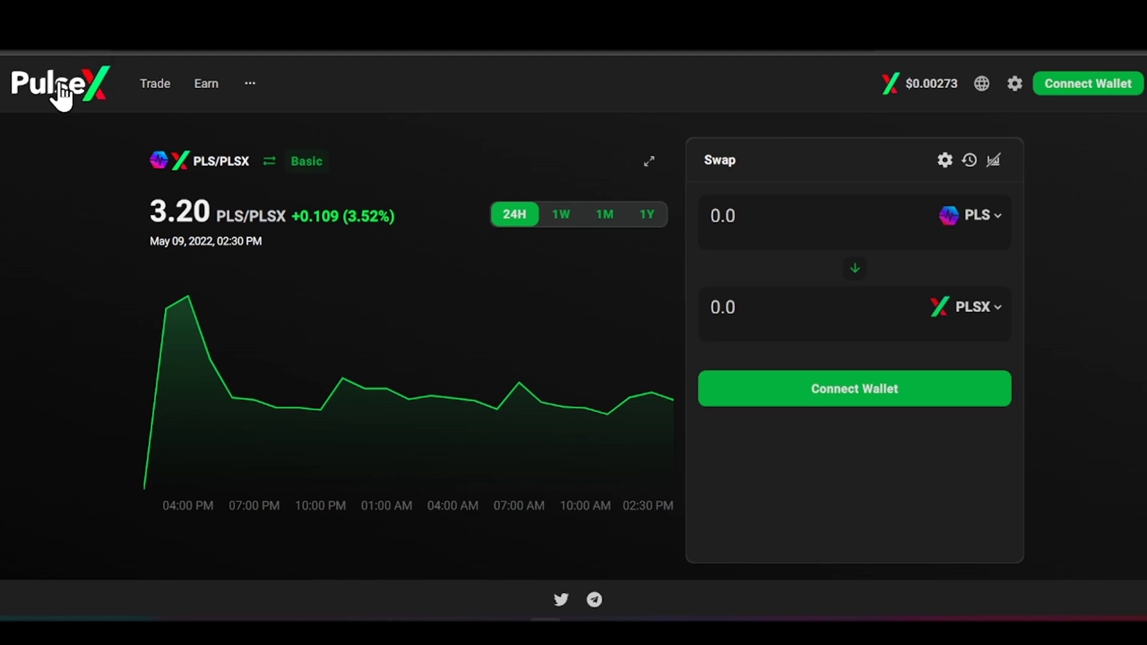
Enter the 6-digit authenticator code to confirm the 0.00431341 ETH send.
left_click(901, 51)
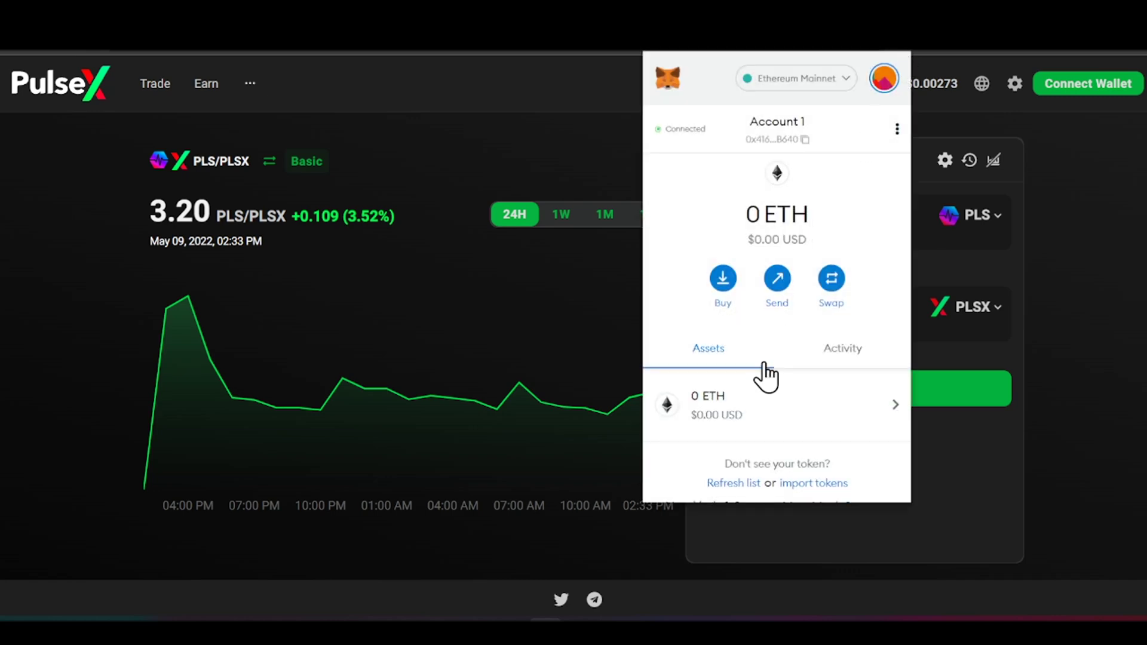
left_click(820, 357)
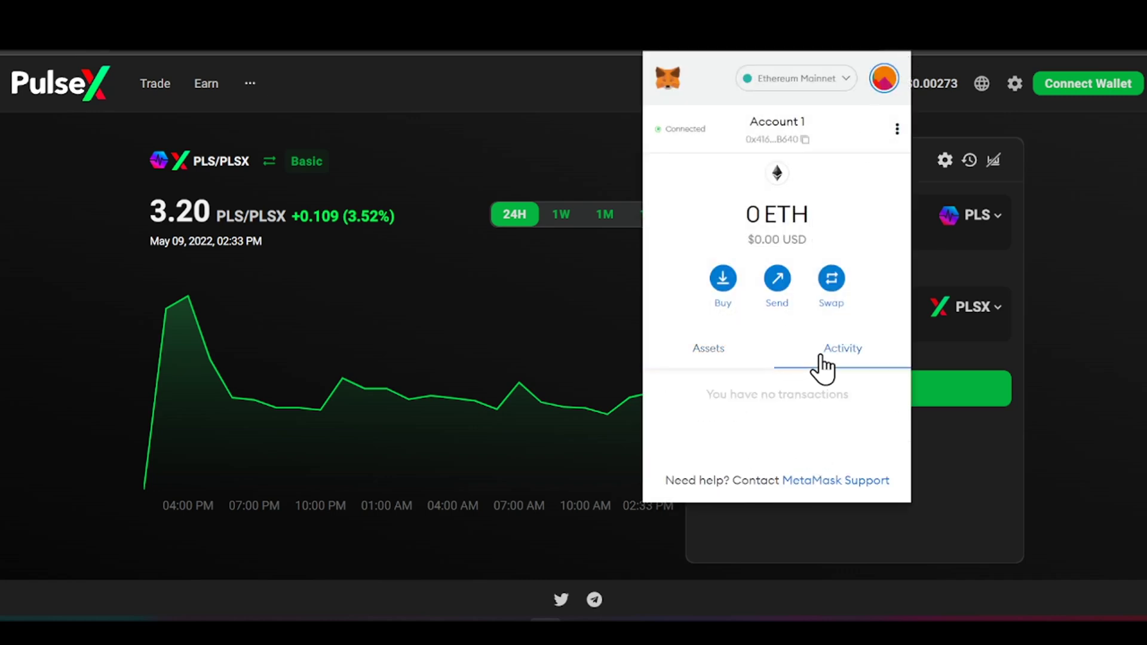
left_click(705, 361)
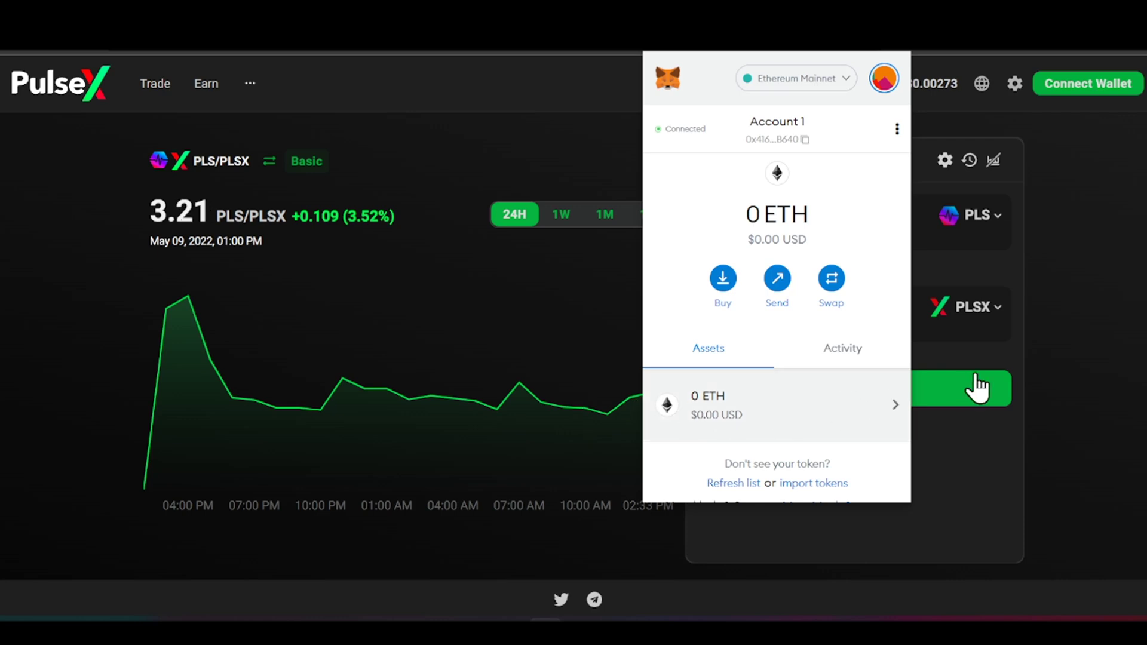
left_click(1078, 299)
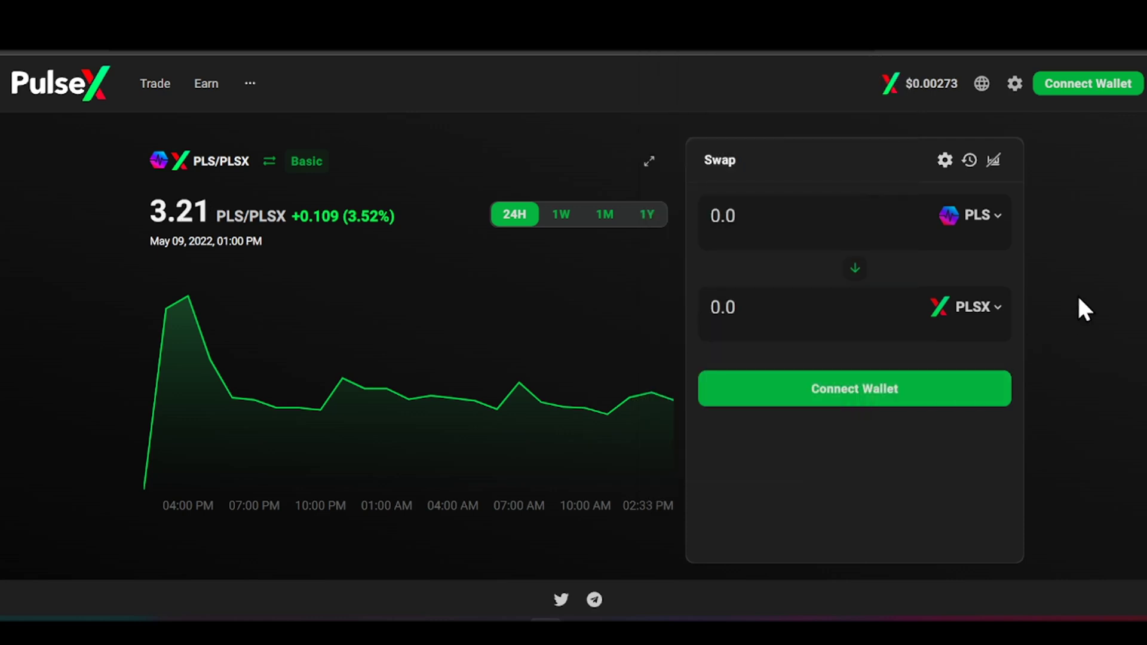
Connect MetaMask to PulseX and approve its switch to PulseChain Testnet.
left_click(1084, 90)
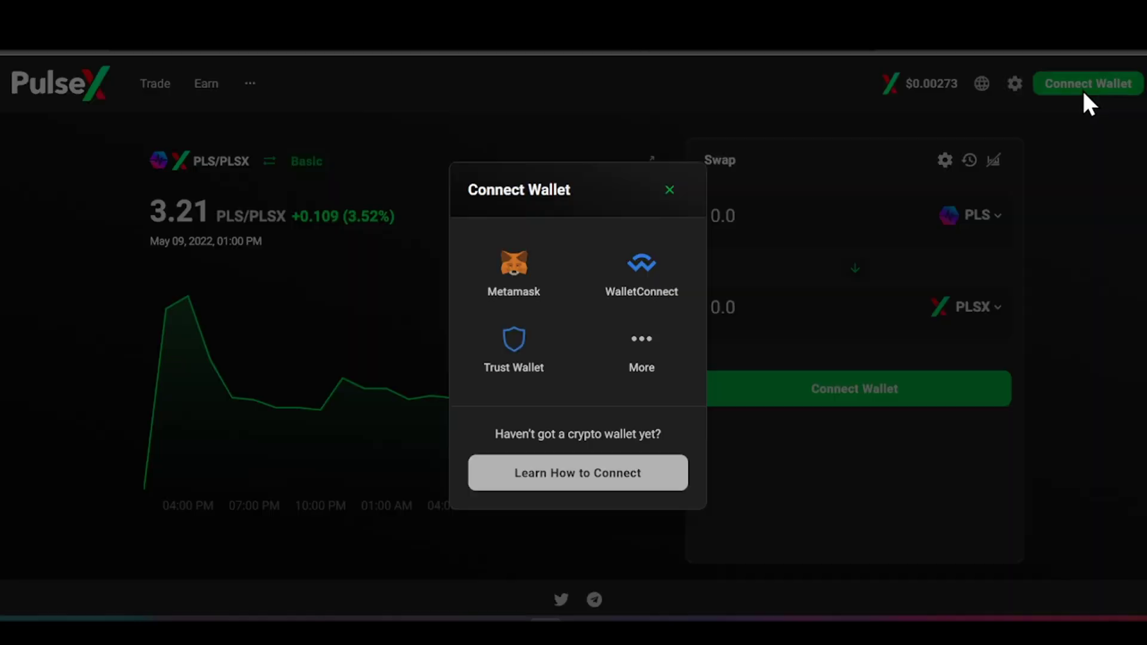
left_click(512, 289)
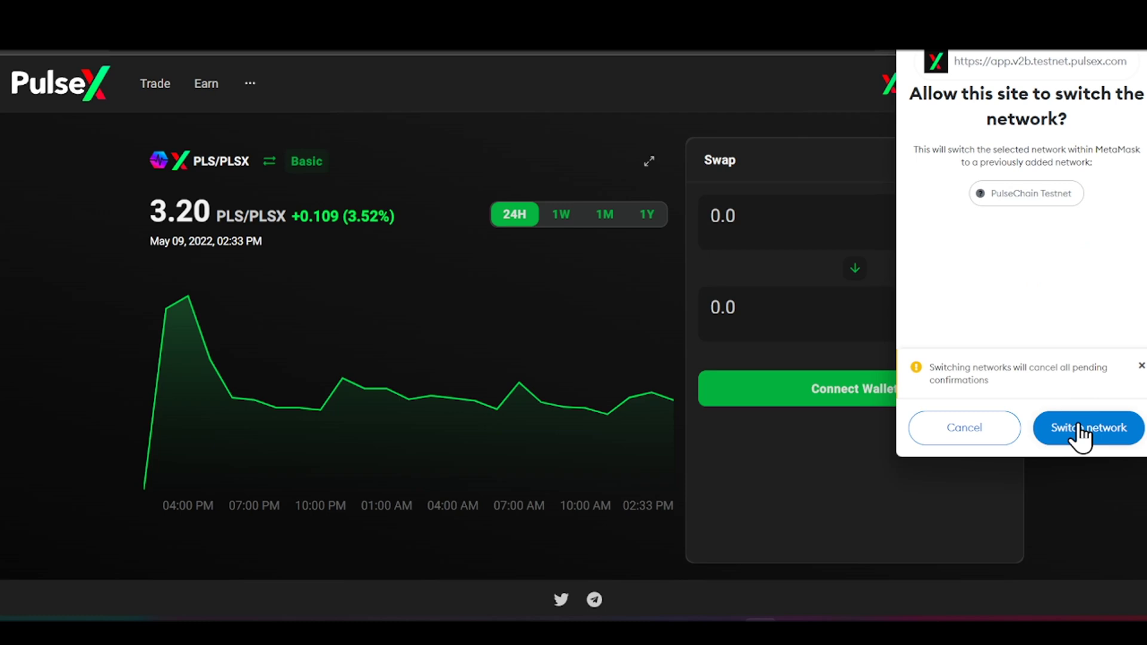
left_click(1080, 431)
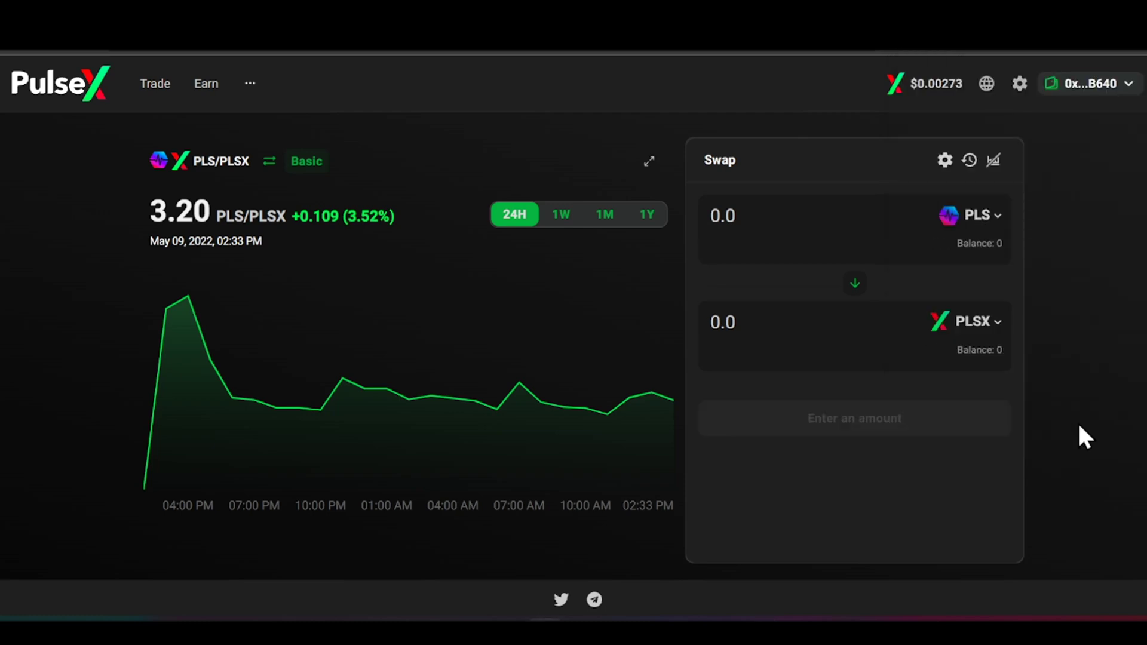
mouse_move(1064, 91)
Check the PLS token list, then switch MetaMask to Ethereum Mainnet, showing 0.0043 ETH.
left_click(988, 216)
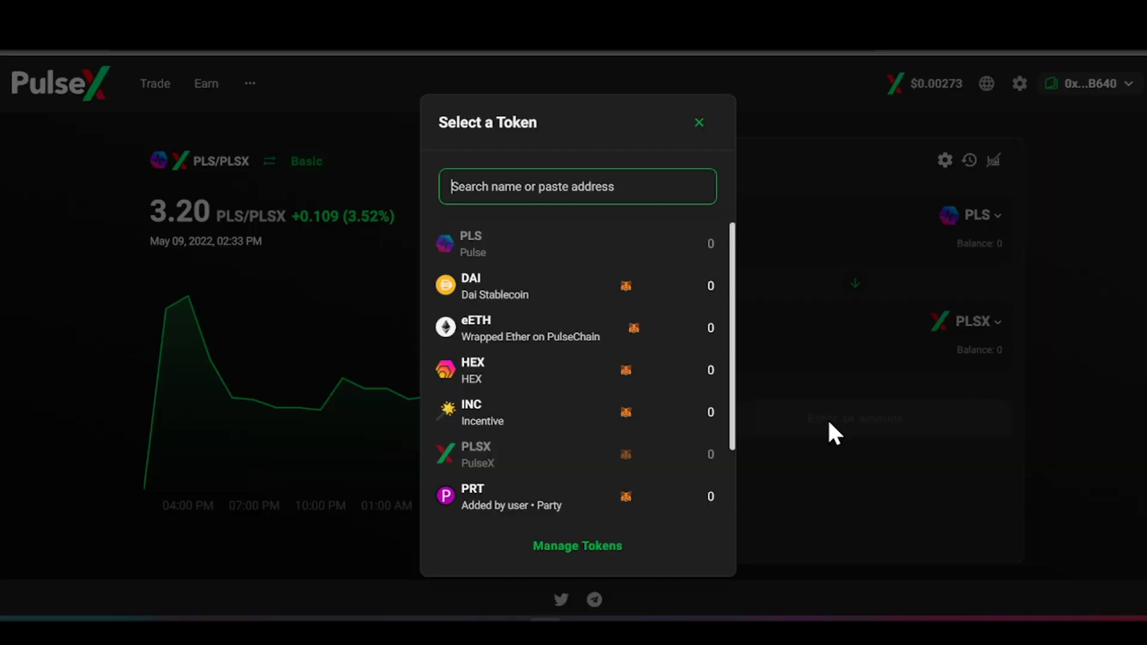
left_click(1109, 405)
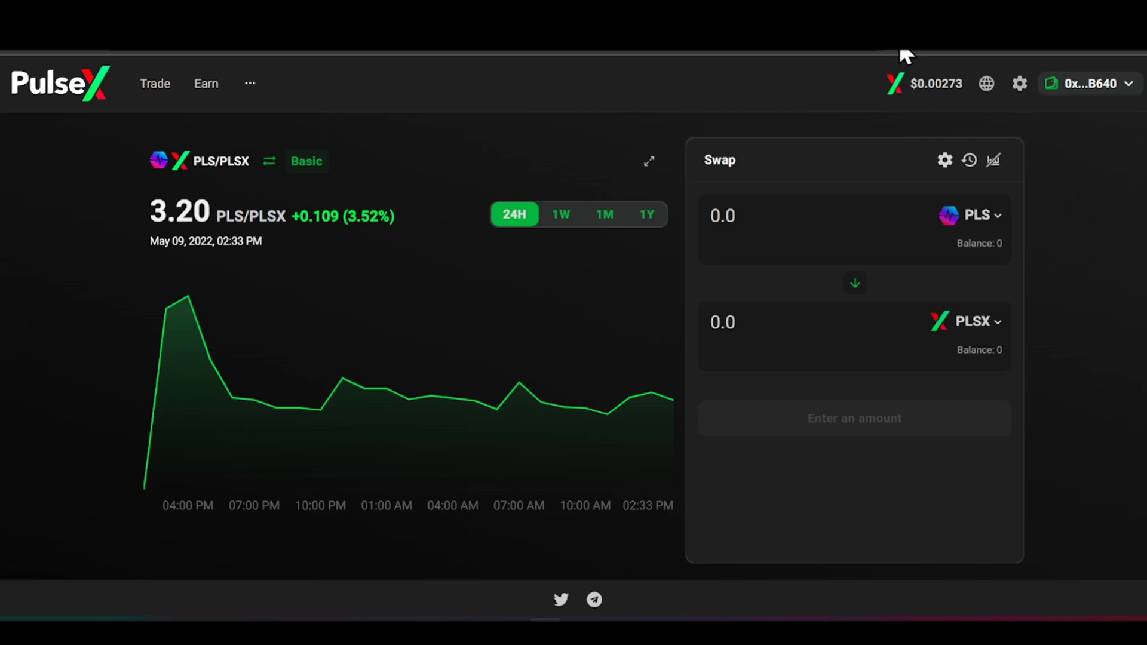
left_click(905, 55)
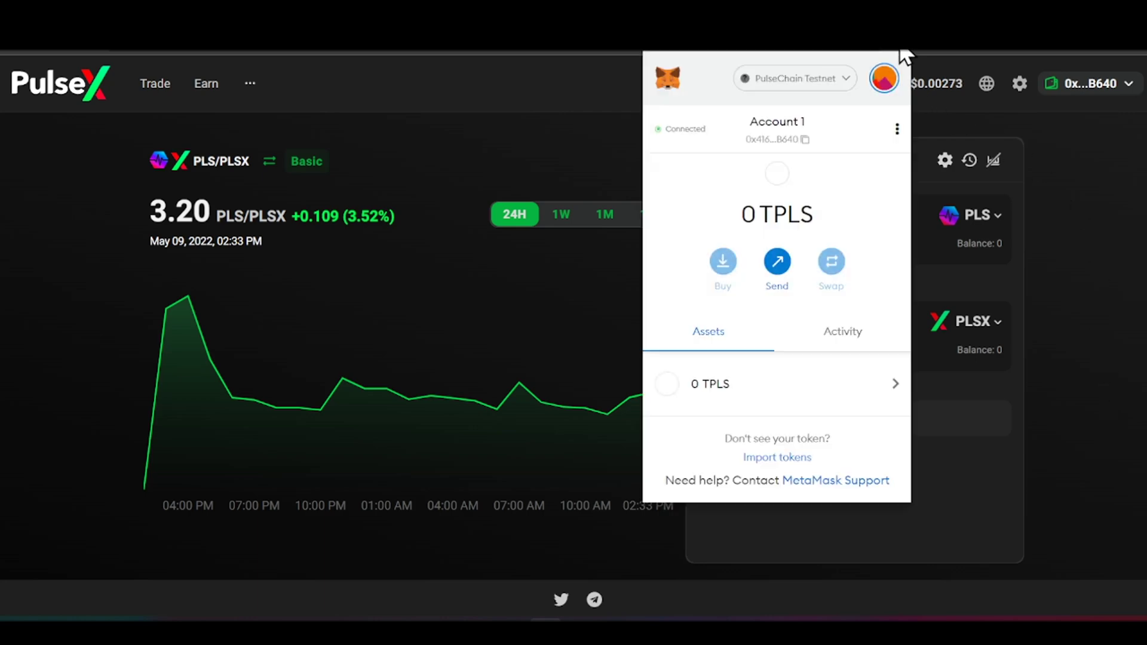
left_click(820, 86)
left_click(767, 202)
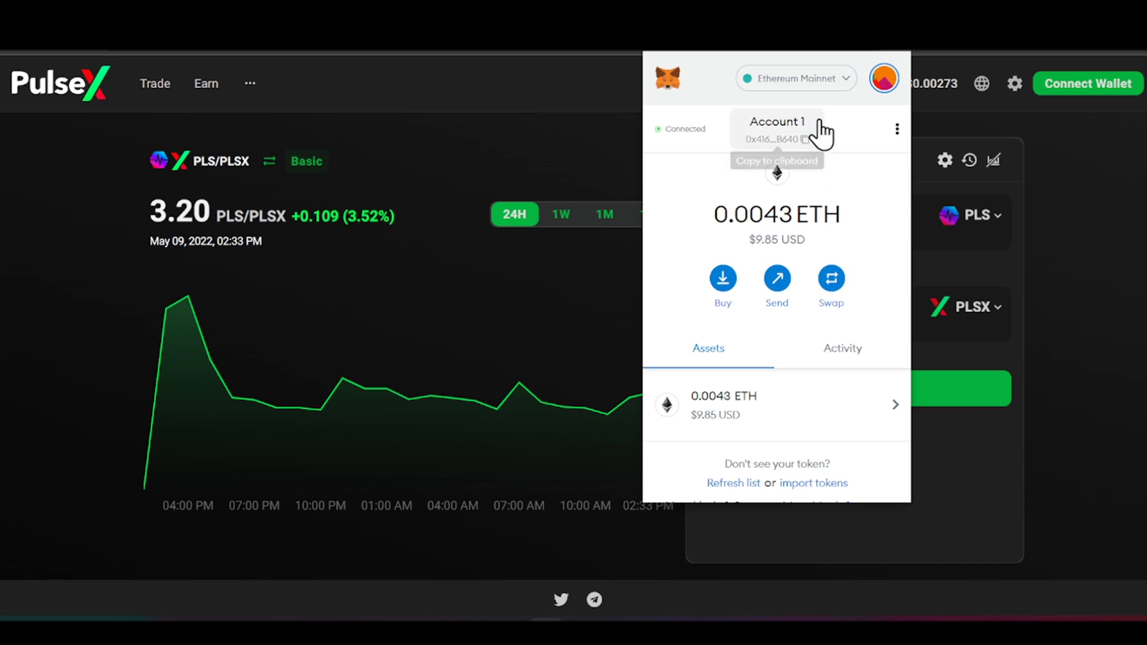
Toggle MetaMask to PulseChain Testnet and back to Ethereum Mainnet, then close the popup.
left_click(827, 95)
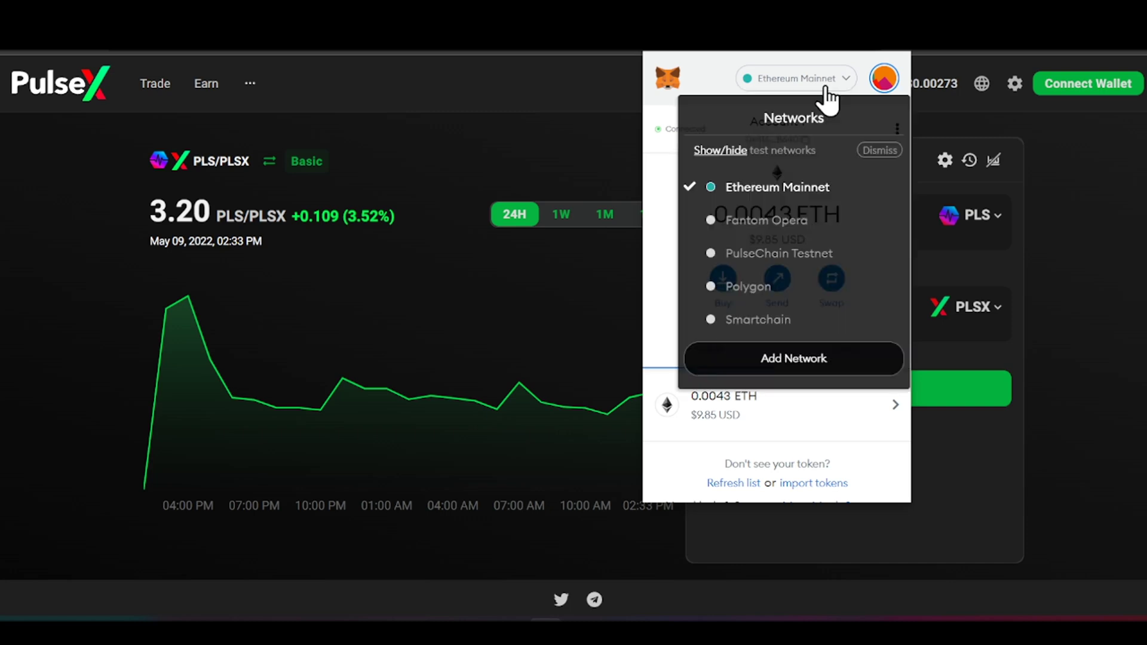
left_click(797, 254)
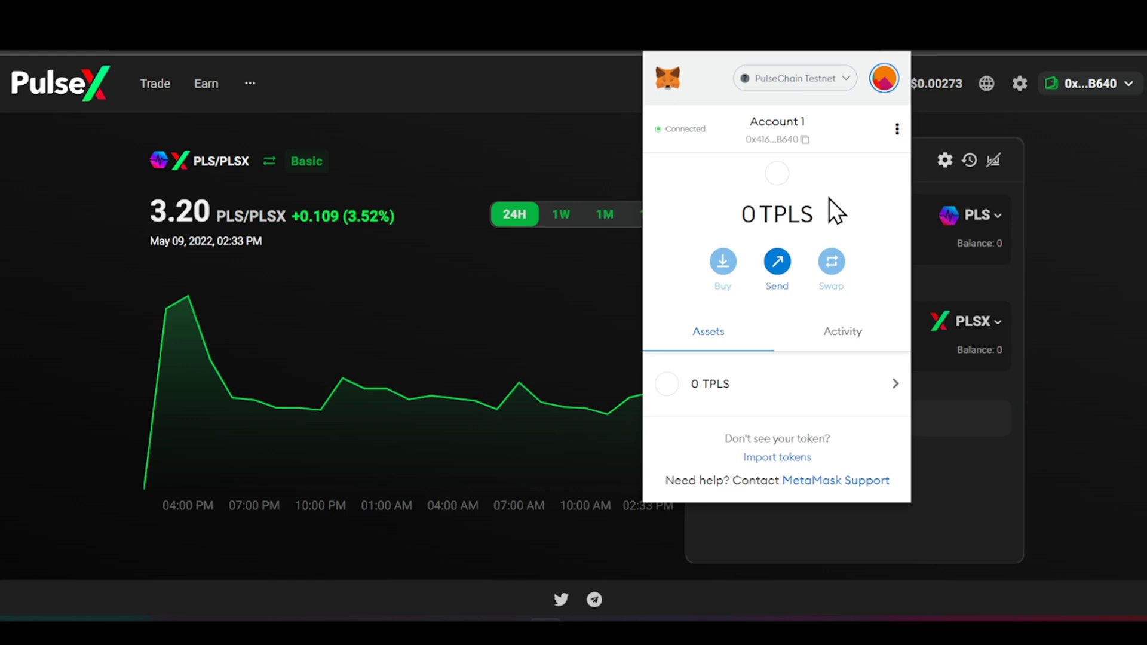
left_click(808, 83)
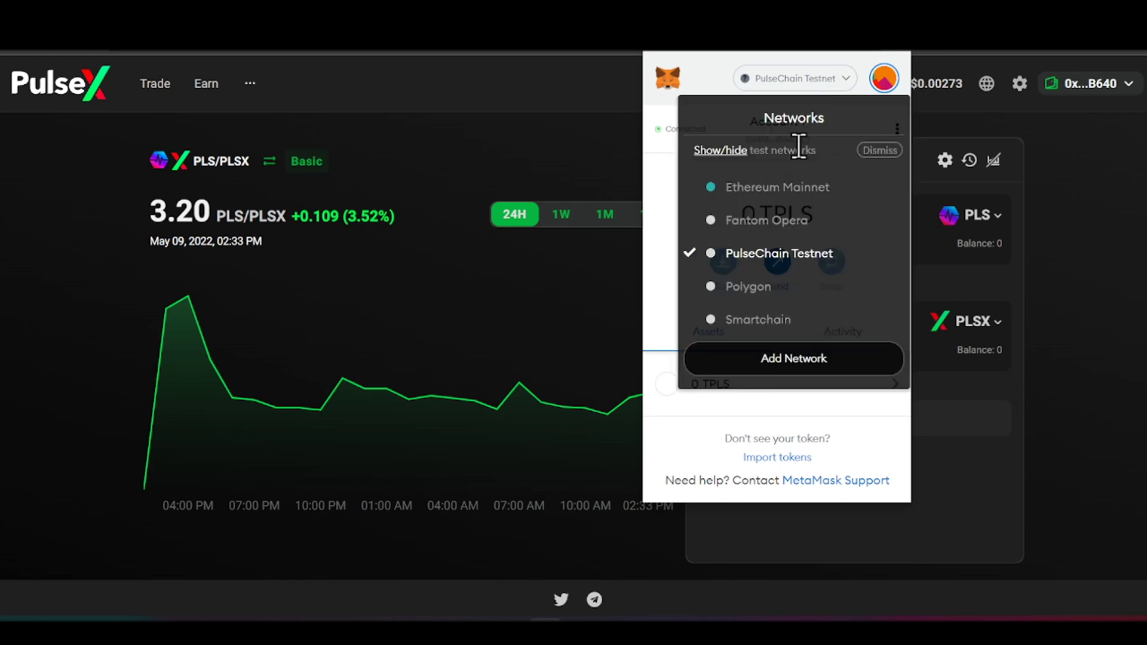
left_click(776, 188)
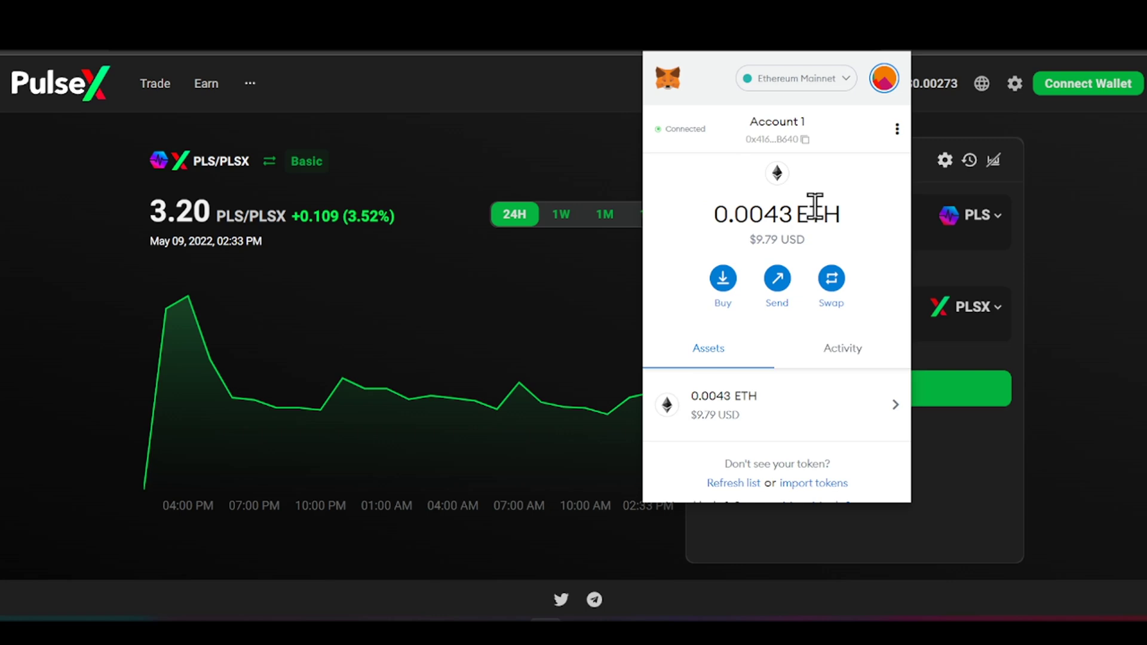
left_click(1067, 203)
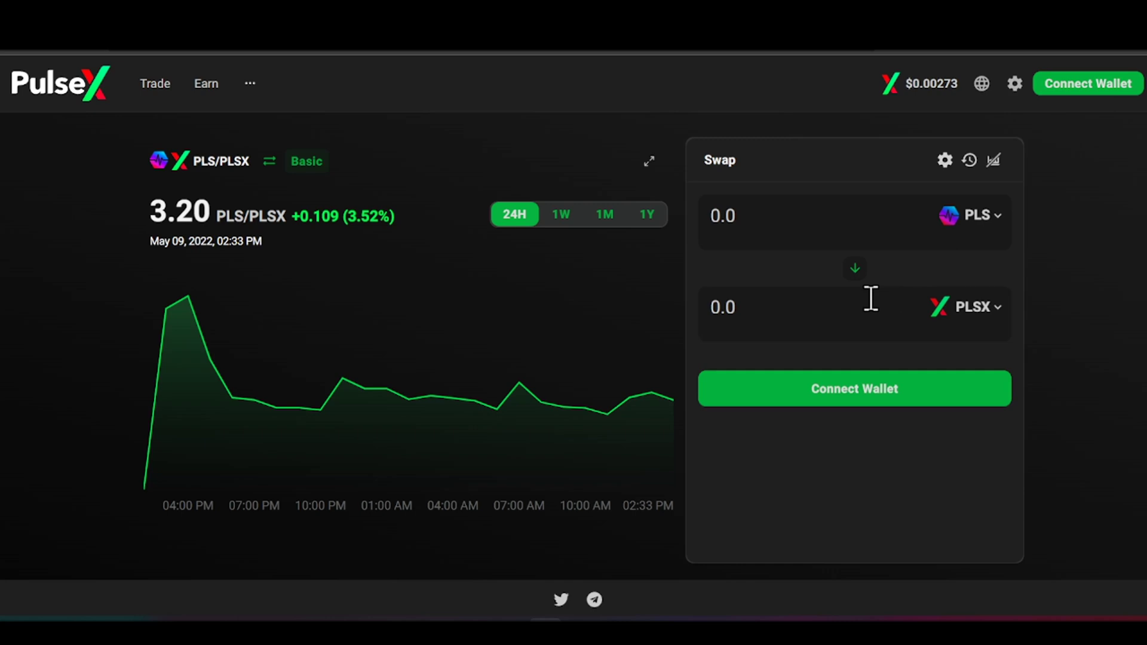
mouse_move(517, 336)
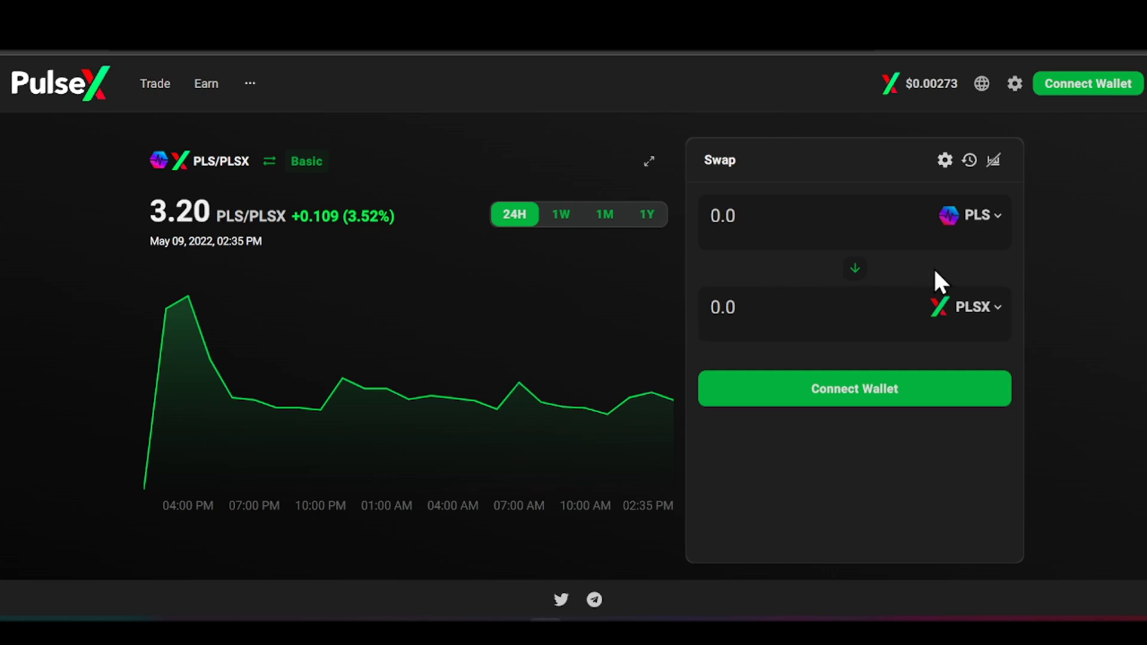